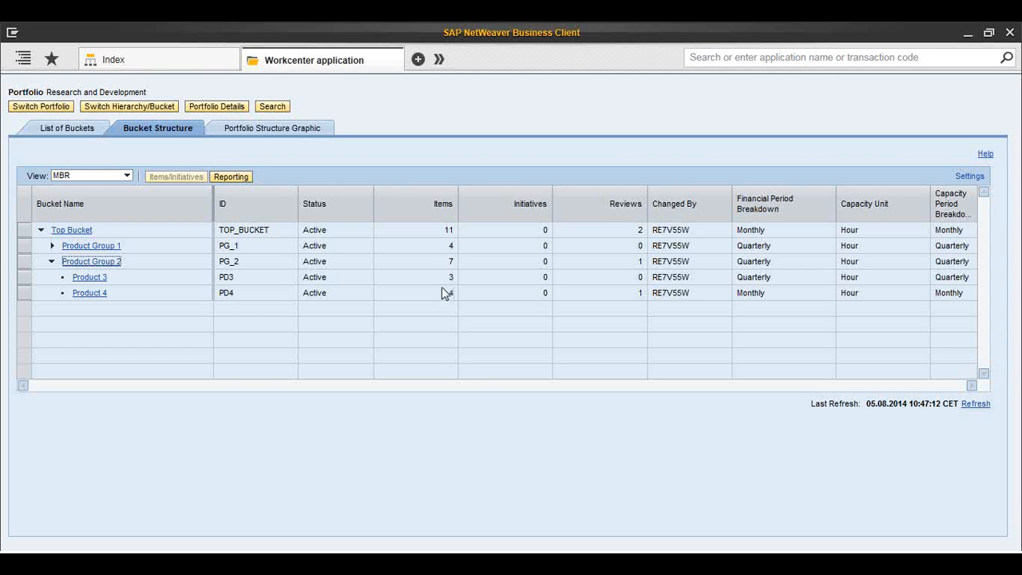
- Open the Product 3 bucket under Product Group 2, list its items, and open the item Project for Webinar
{"action": "left_click", "coordinate": [99, 278]}
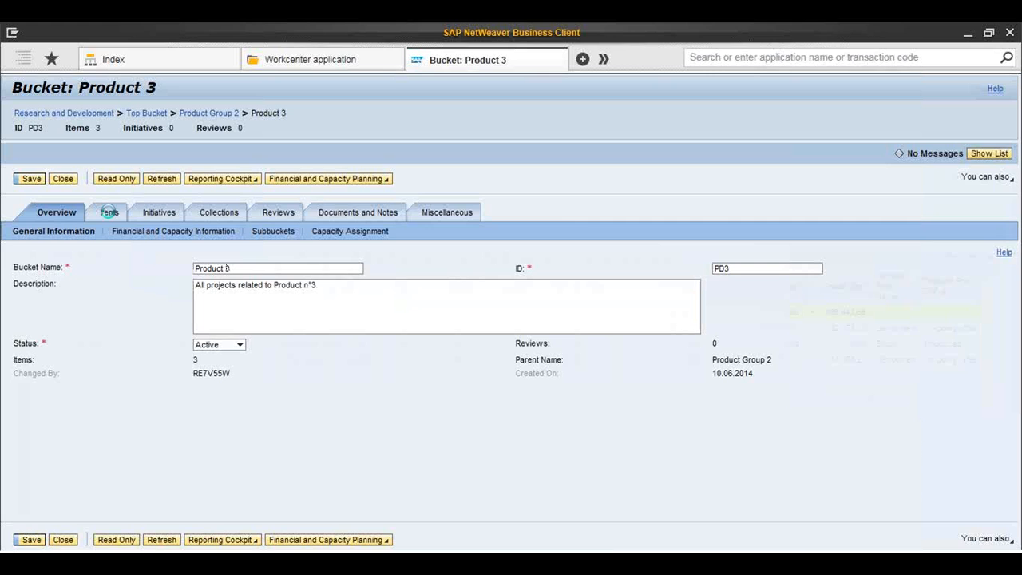
{"action": "left_click", "coordinate": [109, 211]}
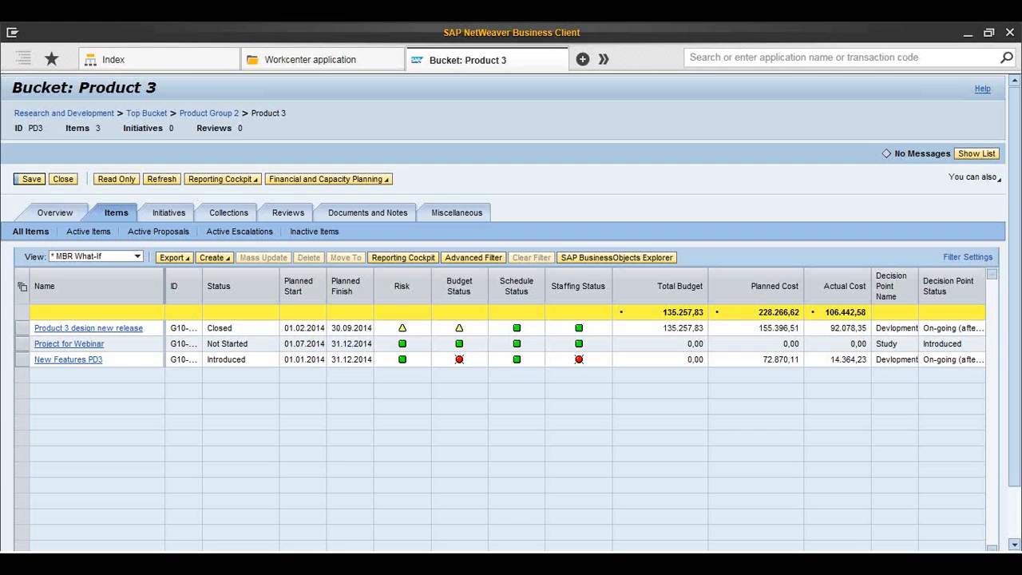
{"action": "left_click", "coordinate": [974, 10]}
{"action": "left_click", "coordinate": [90, 343]}
{"action": "left_click", "coordinate": [89, 343]}
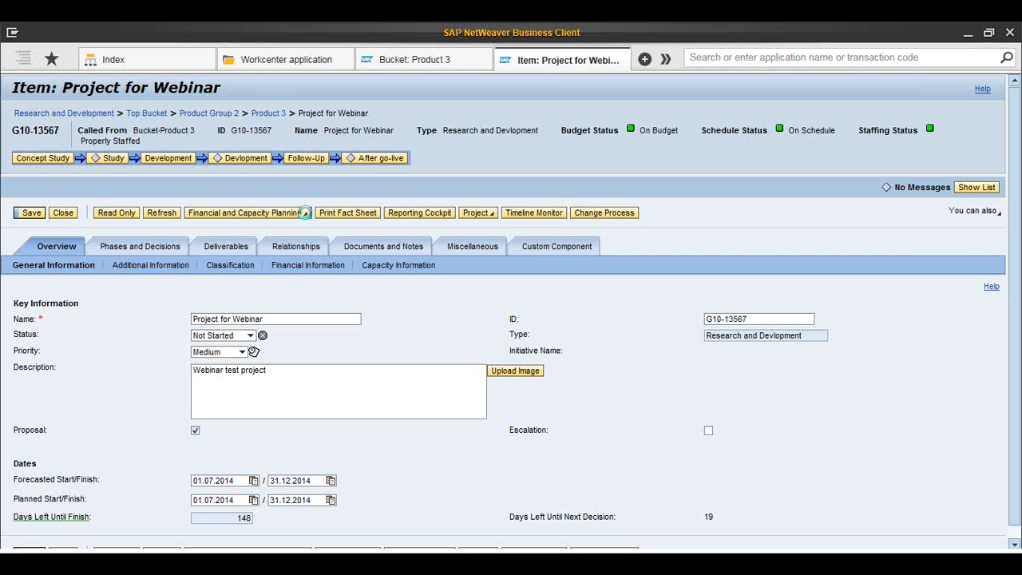
- Open the financial planning of the Project for Webinar item
{"action": "left_click", "coordinate": [307, 214]}
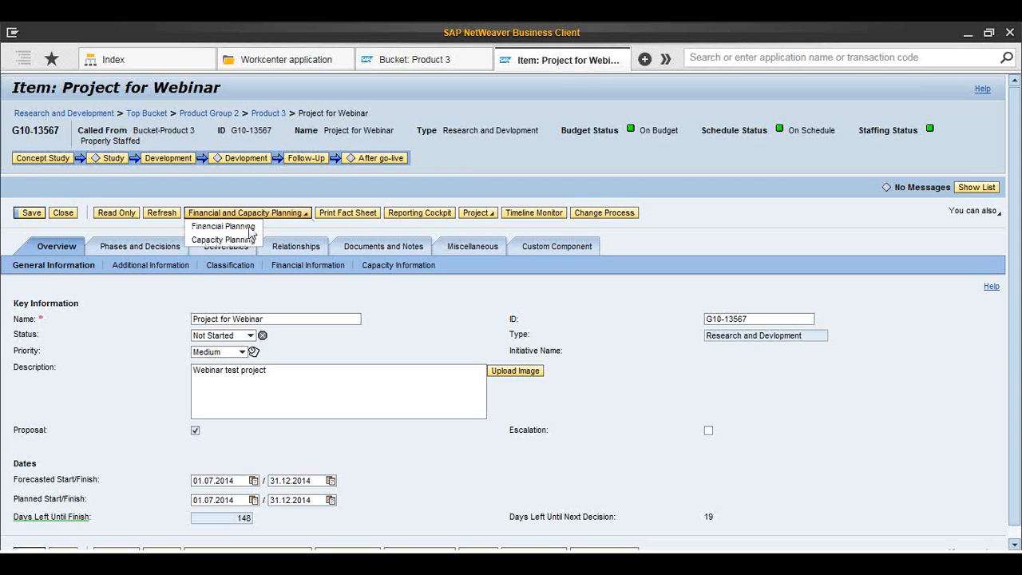
{"action": "left_click", "coordinate": [246, 227]}
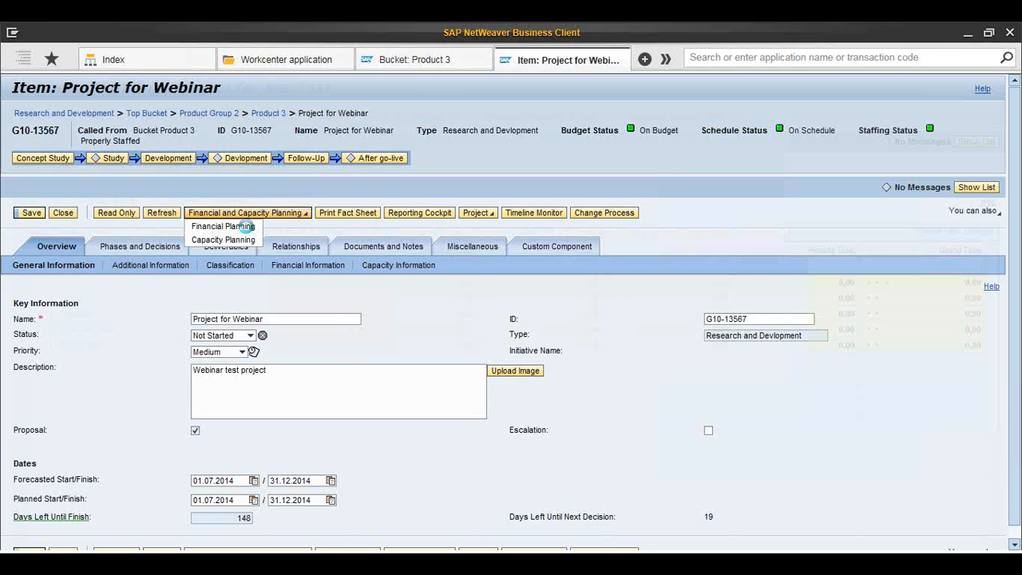
{"action": "left_click", "coordinate": [247, 225]}
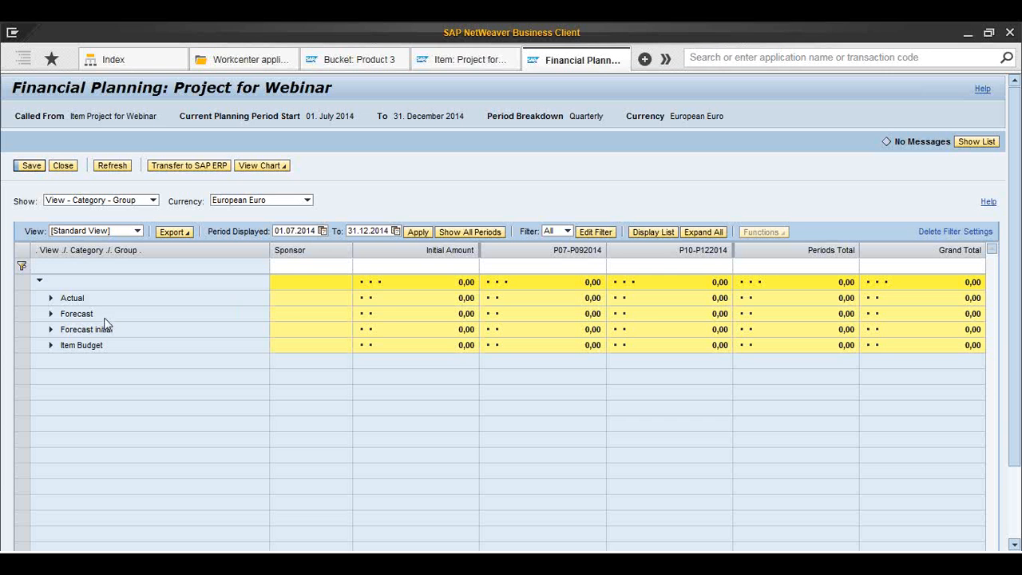
- Distribute 3000 EUR over the complete interval to Material under Forecast initial's direct external costs, and save the plan
{"action": "left_click", "coordinate": [50, 330]}
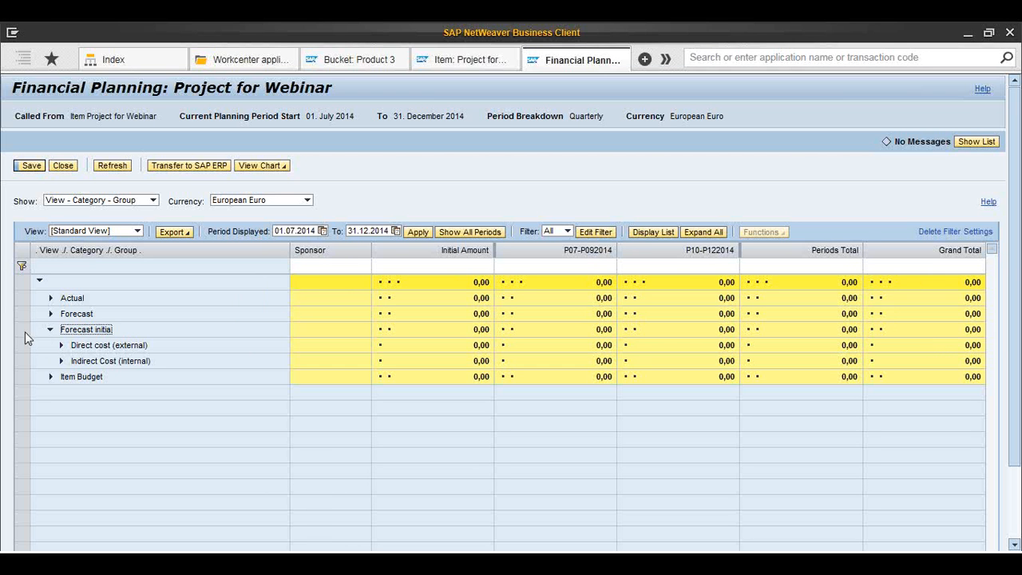
{"action": "left_click", "coordinate": [62, 345]}
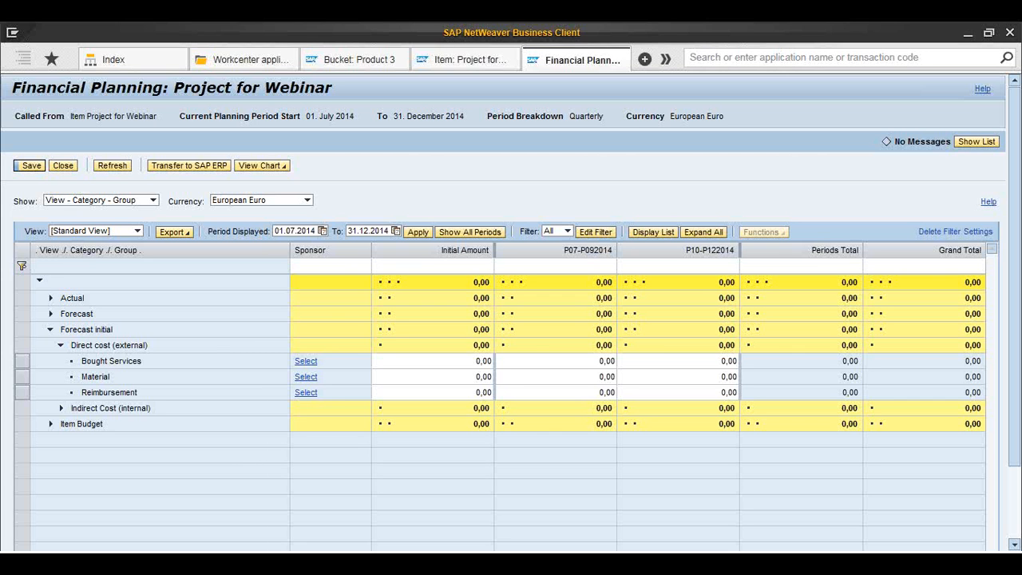
{"action": "left_click", "coordinate": [24, 376]}
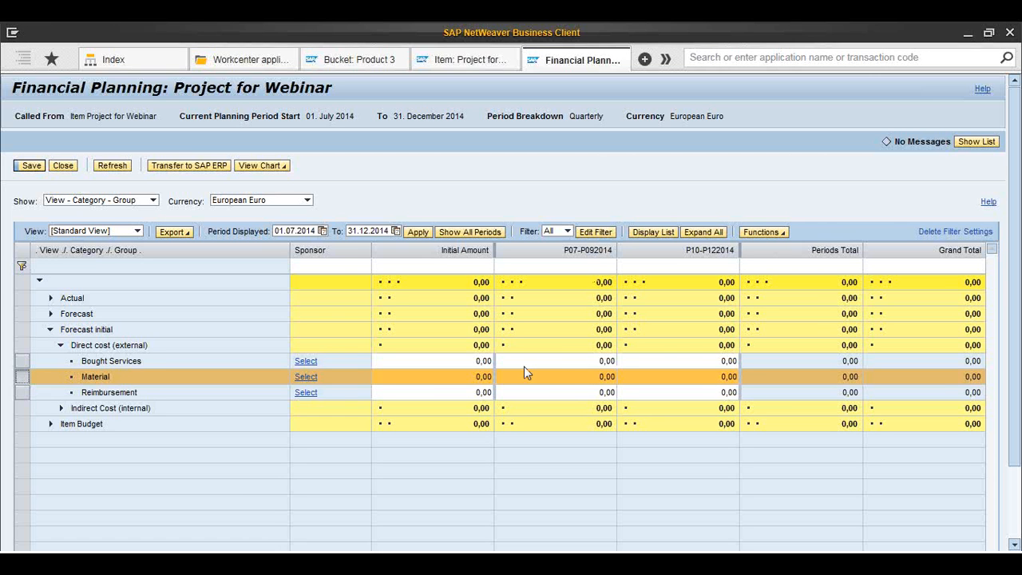
{"action": "left_click", "coordinate": [784, 232]}
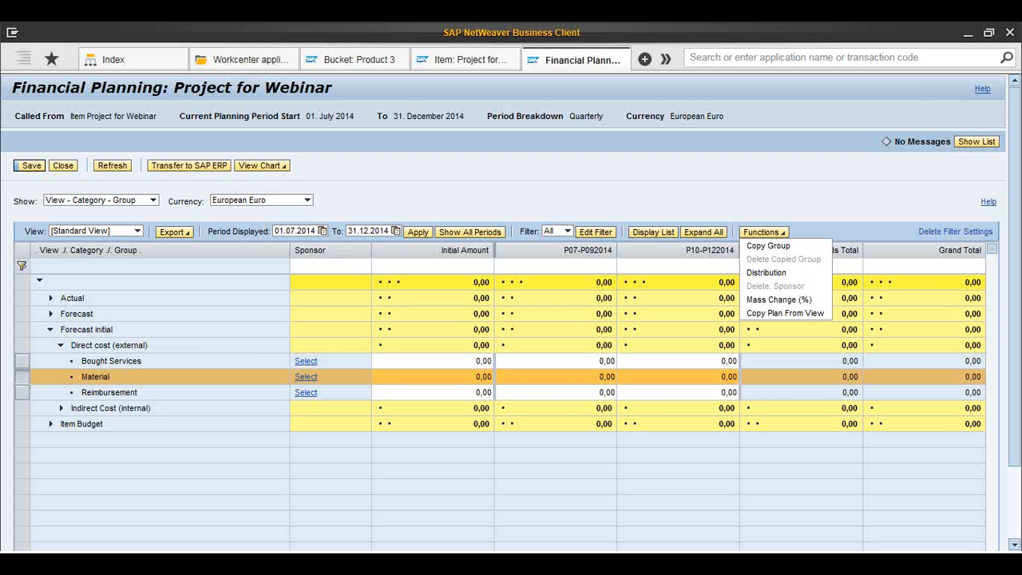
{"action": "left_click", "coordinate": [765, 272]}
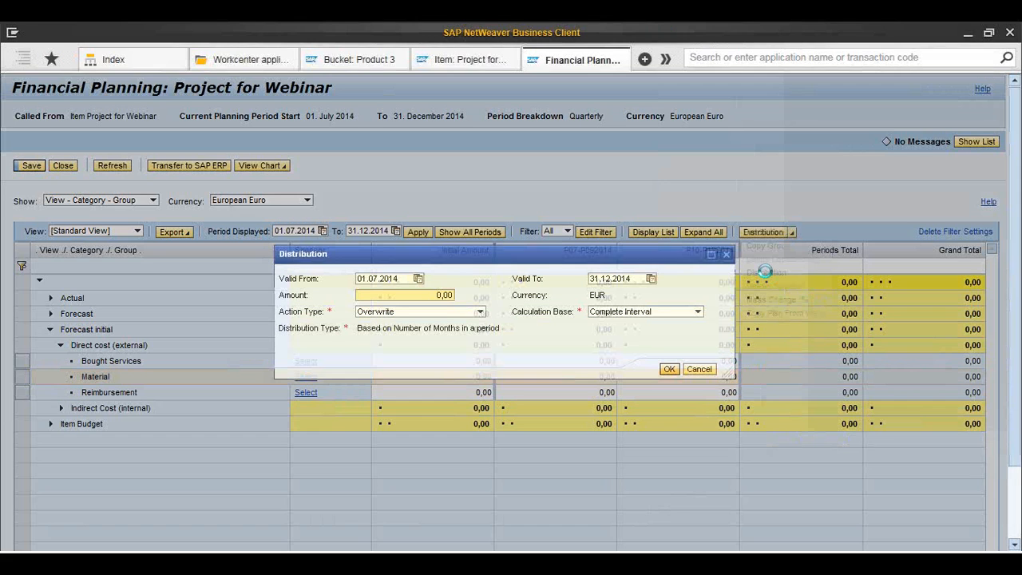
{"action": "left_click", "coordinate": [454, 295]}
{"action": "type", "text": "80"}
{"action": "type", "text": "00"}
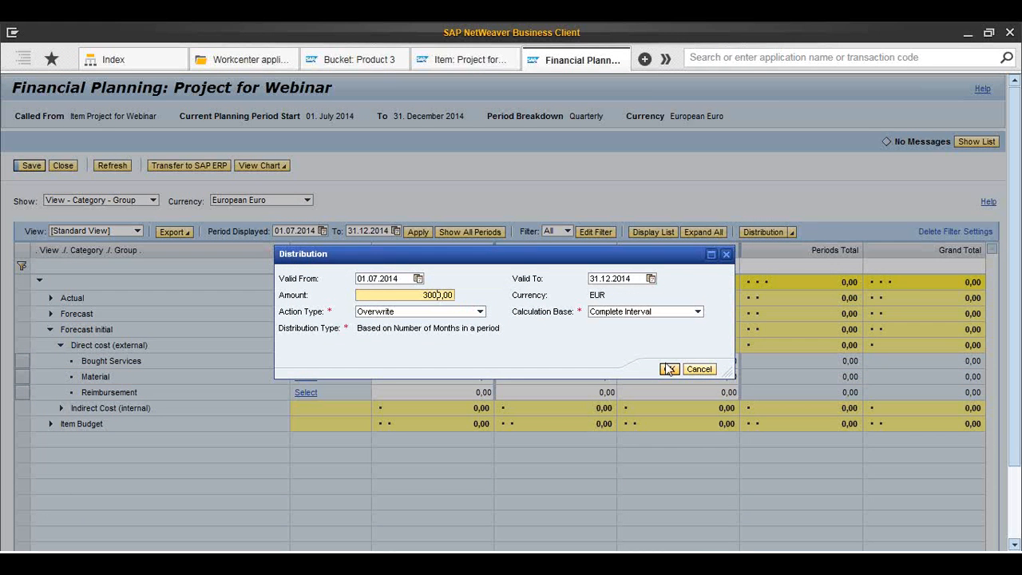
{"action": "left_click", "coordinate": [669, 369]}
{"action": "left_click", "coordinate": [669, 368]}
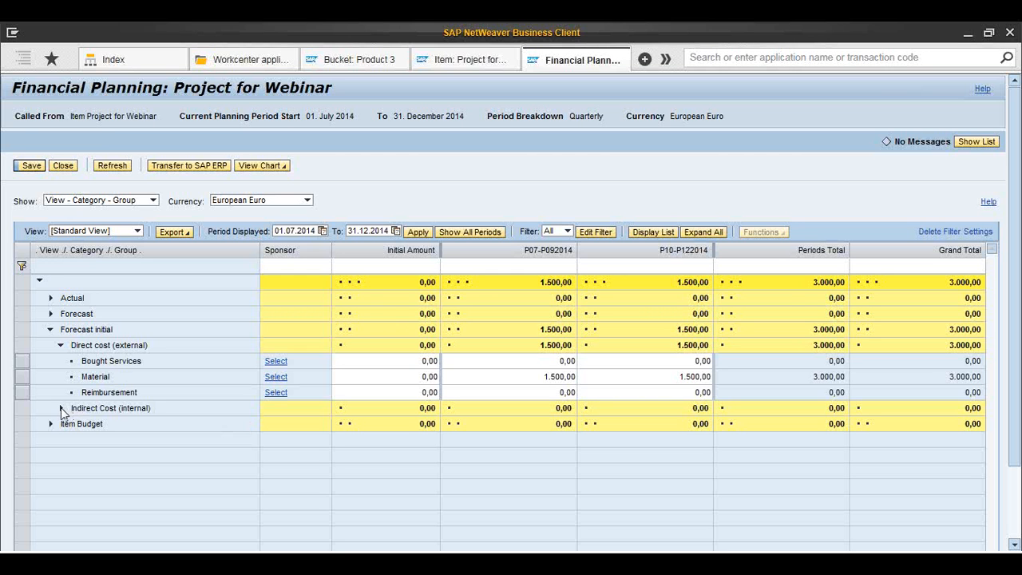
{"action": "key", "text": "ctrl+s"}
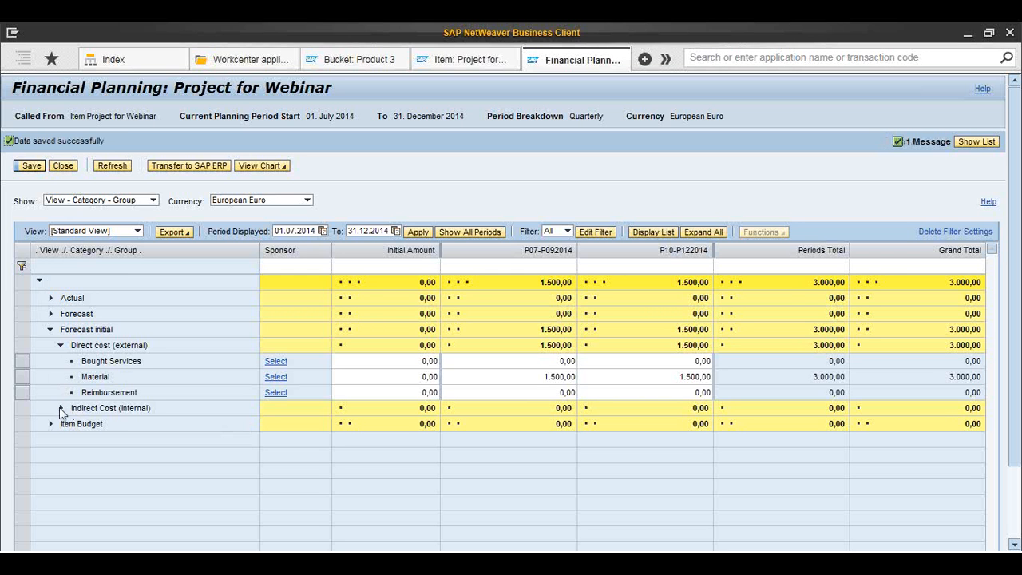
- Plan 10.000,00 for White Collar in both quarters under Forecast initial's indirect internal costs, and save
{"action": "left_click", "coordinate": [61, 408]}
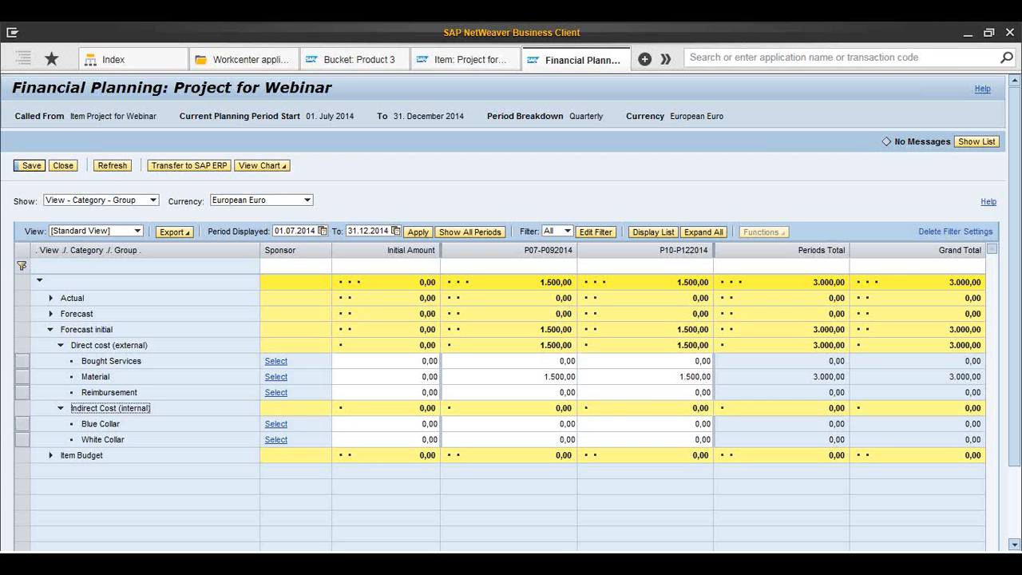
{"action": "left_click", "coordinate": [561, 440]}
{"action": "type", "text": "1000"}
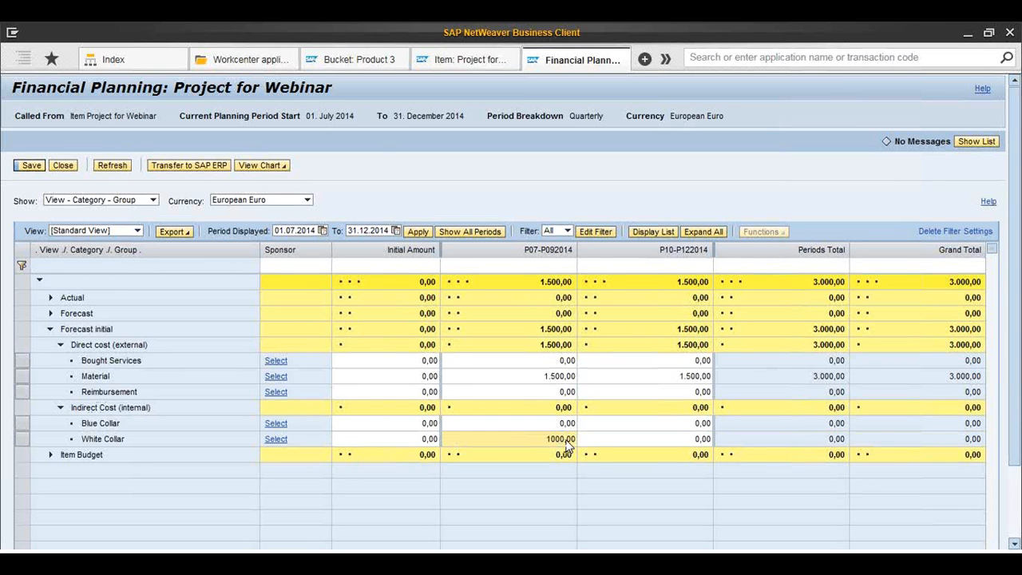
{"action": "left_click", "coordinate": [685, 439]}
{"action": "key", "text": "Return"}
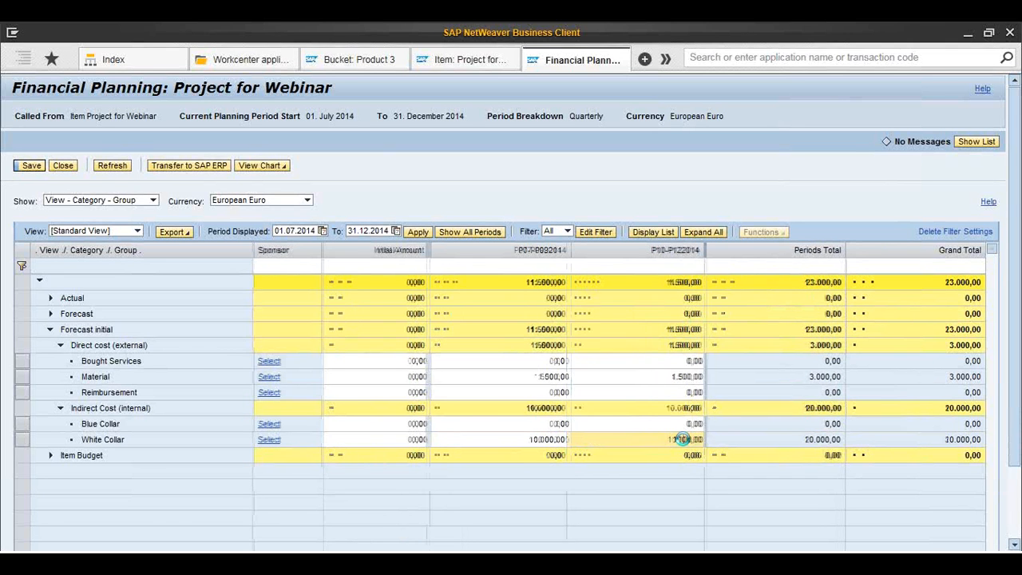
{"action": "left_click", "coordinate": [31, 166]}
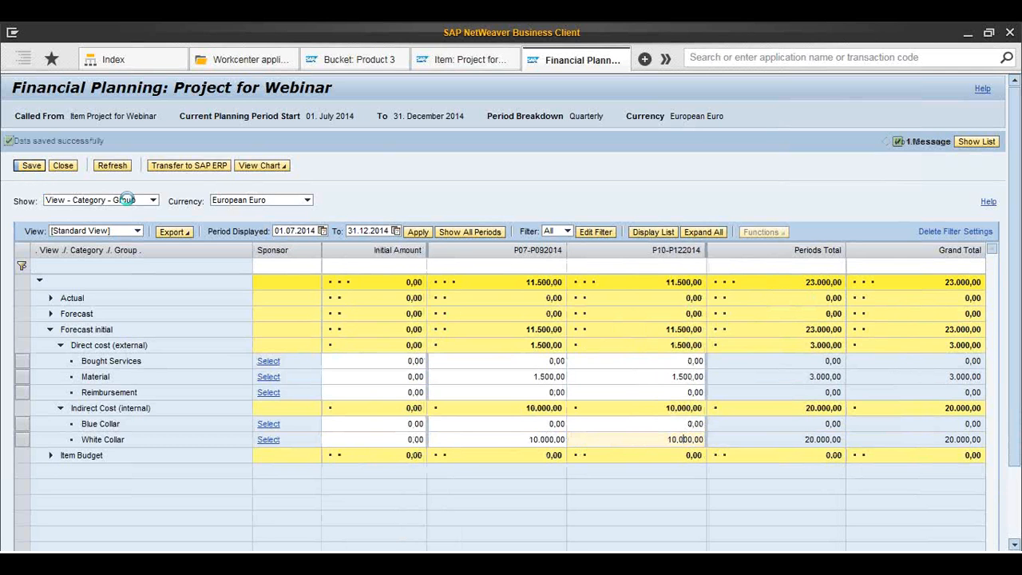
- Collapse Forecast initial and expand Item Budget down to its direct and indirect cost groups
{"action": "left_click", "coordinate": [50, 329]}
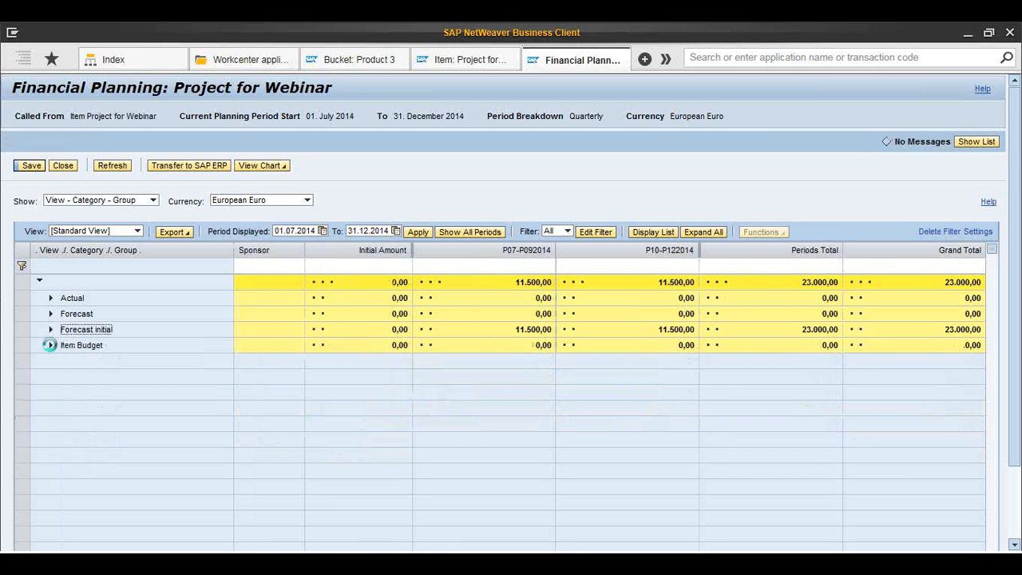
{"action": "left_click", "coordinate": [49, 344]}
{"action": "left_click", "coordinate": [60, 360]}
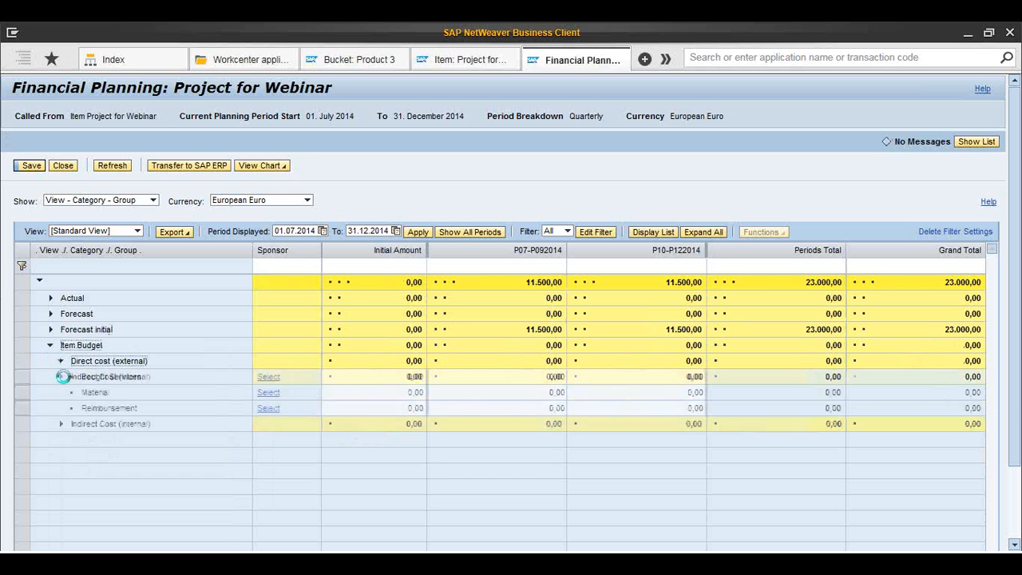
{"action": "left_click", "coordinate": [60, 423]}
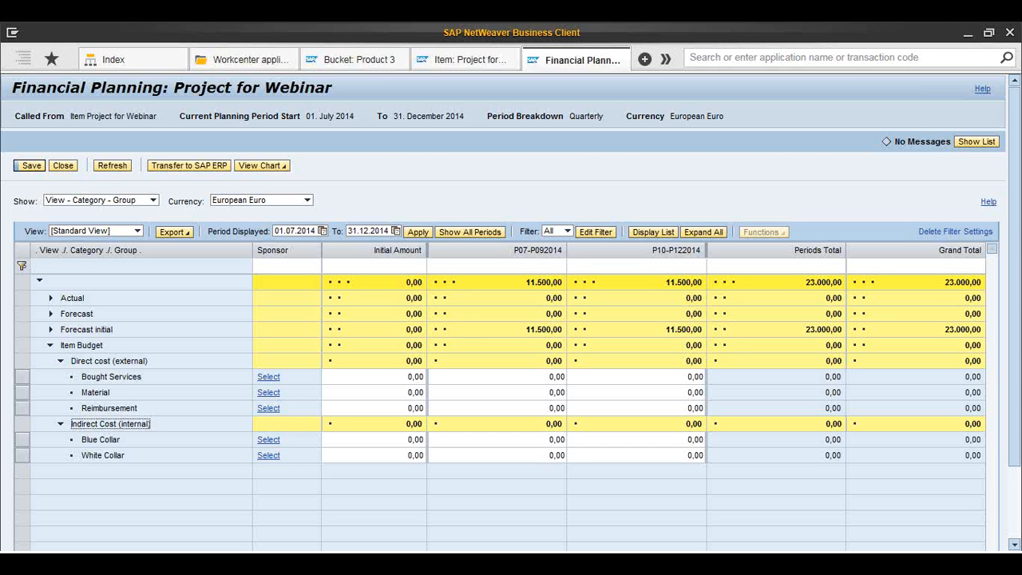
- Copy the plan from view 12 (Forecast initial) into all five Item Budget cost groups for 01.07.2014 to 31.12.2014, and save
{"action": "left_click", "coordinate": [22, 376]}
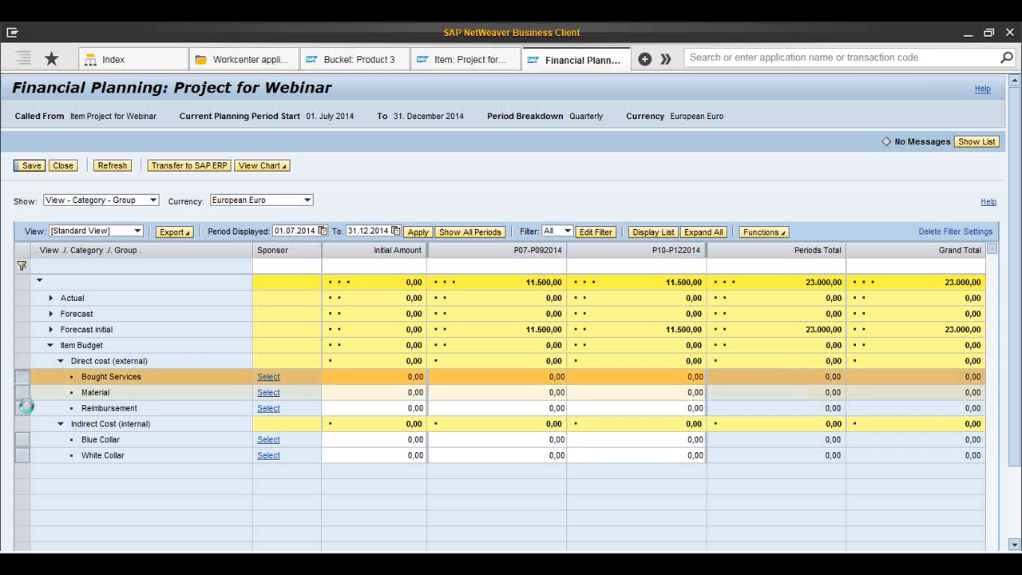
{"action": "left_click", "coordinate": [22, 408]}
{"action": "left_click", "coordinate": [26, 441]}
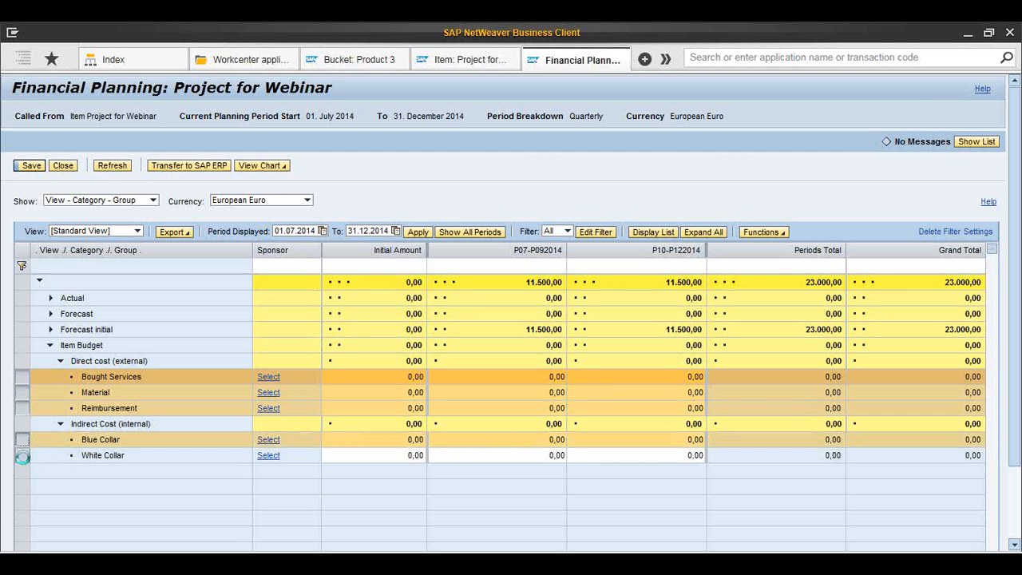
{"action": "left_click", "coordinate": [22, 455]}
{"action": "left_click", "coordinate": [783, 232]}
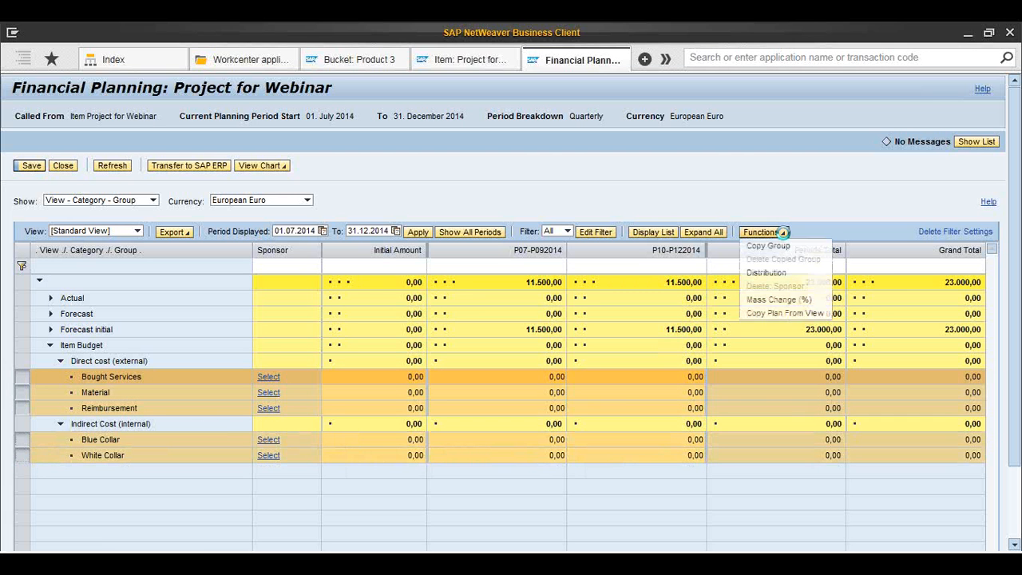
{"action": "left_click", "coordinate": [779, 314]}
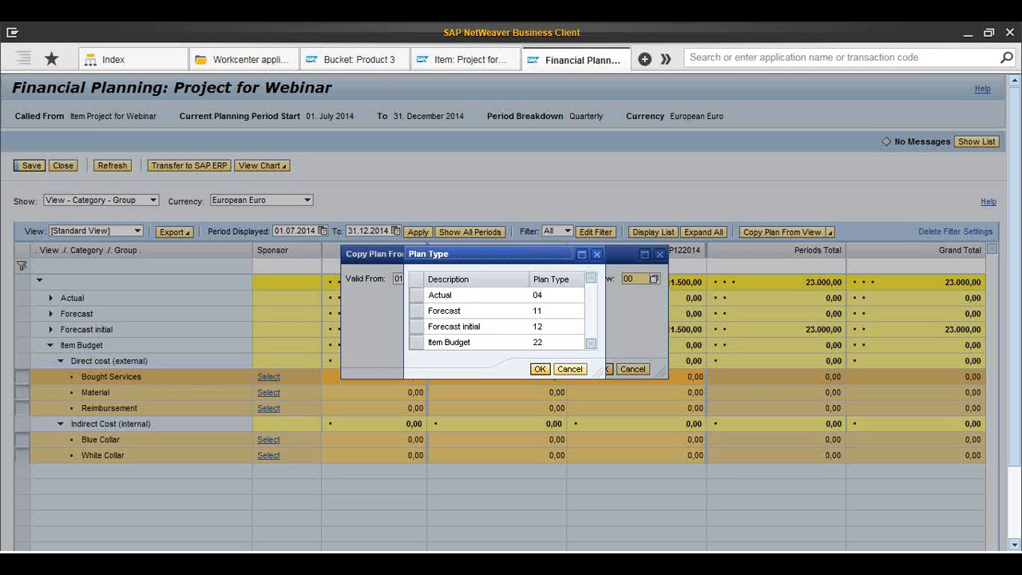
{"action": "left_click", "coordinate": [415, 344]}
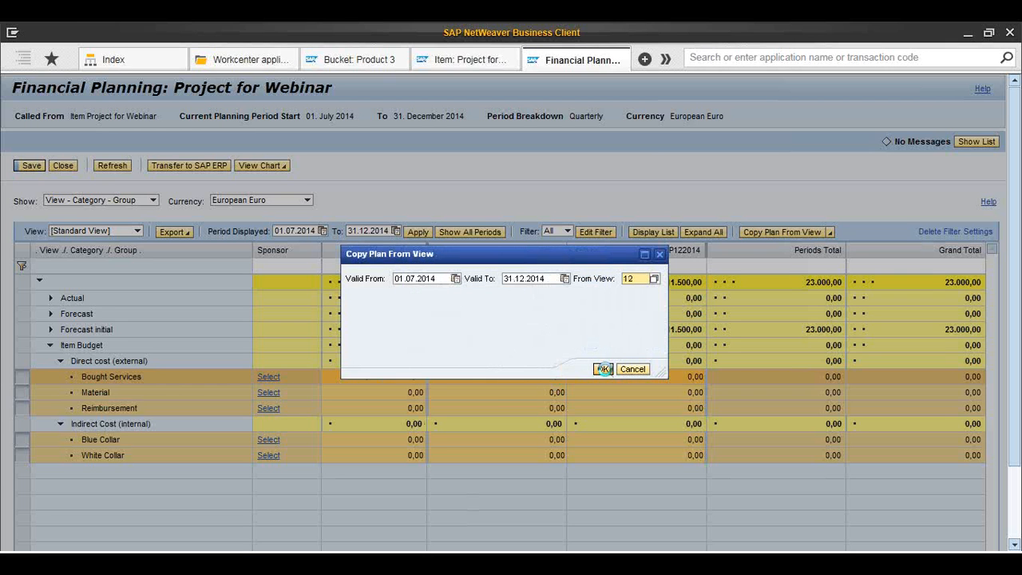
{"action": "left_click", "coordinate": [603, 369]}
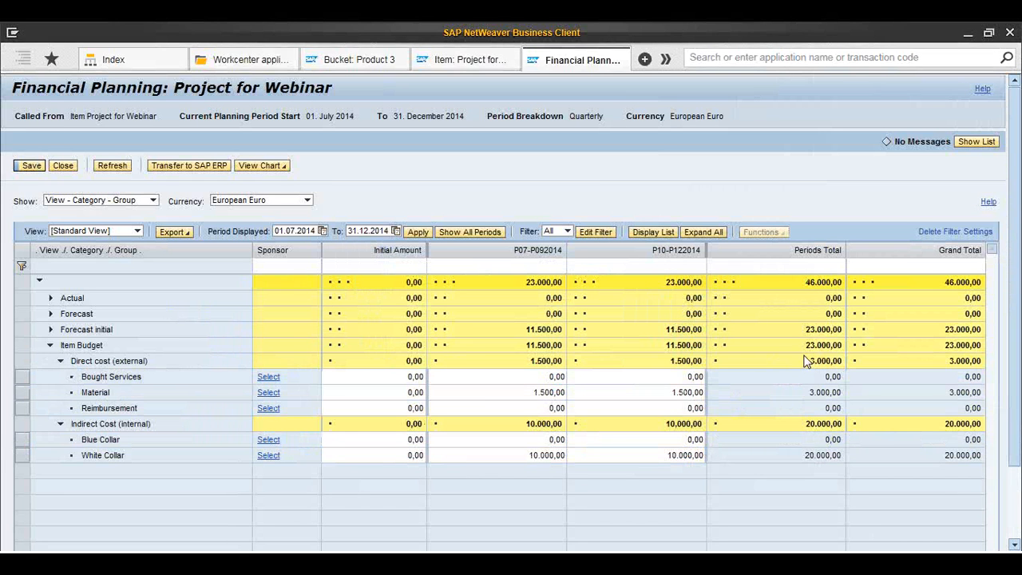
{"action": "left_click", "coordinate": [32, 168]}
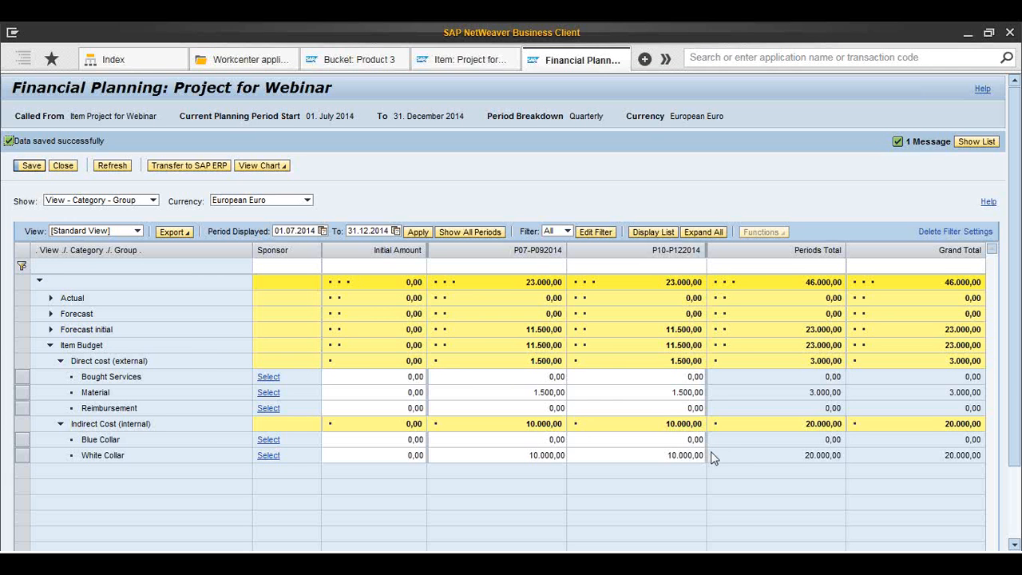
- Collapse Item Budget, transfer only its budget amounts to SAP ERP, and close the transfer dialog
{"action": "left_click", "coordinate": [49, 345]}
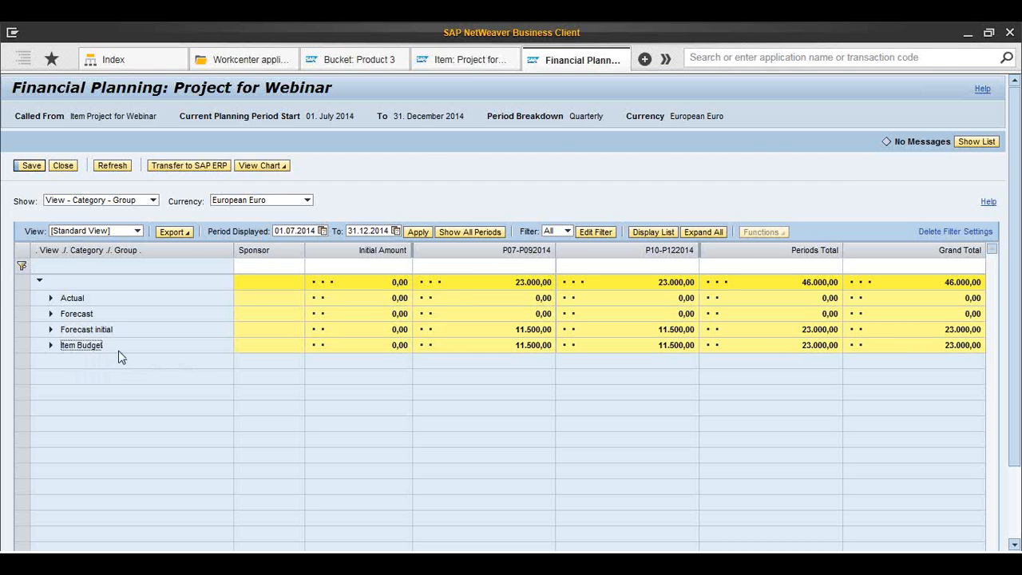
{"action": "left_click", "coordinate": [196, 166]}
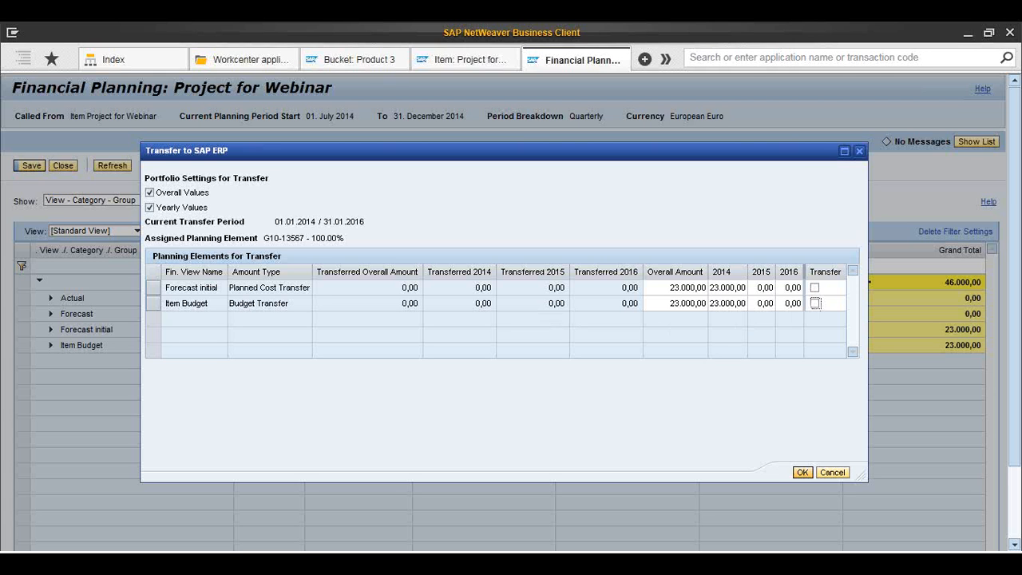
{"action": "left_click", "coordinate": [815, 303]}
{"action": "left_click", "coordinate": [802, 472]}
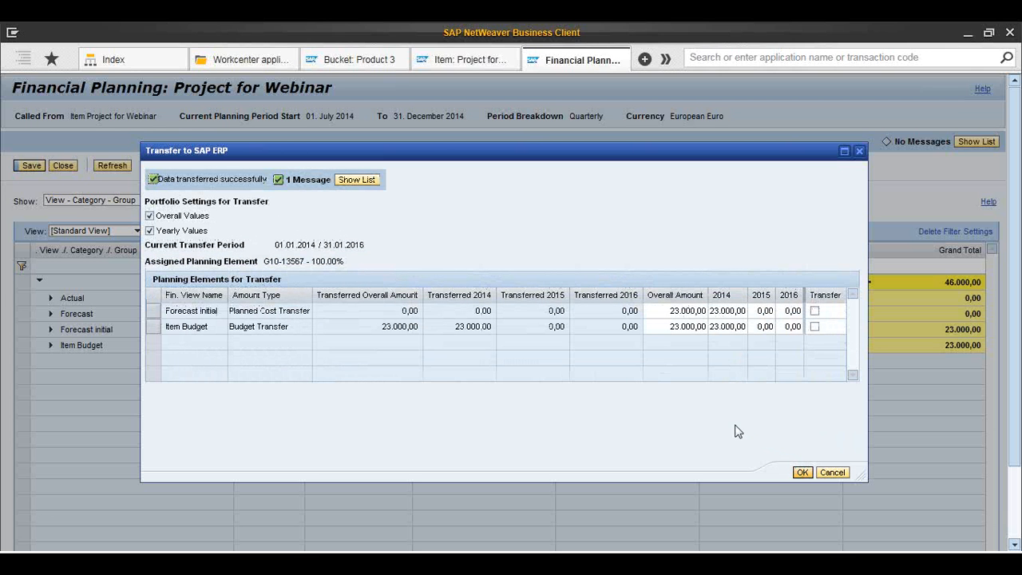
{"action": "left_click", "coordinate": [828, 473]}
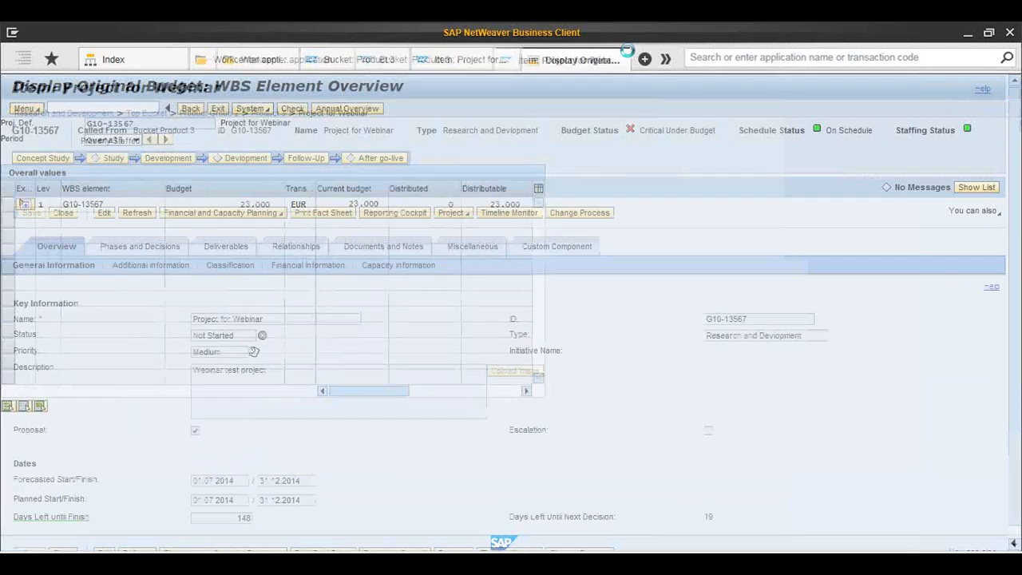
- Open the tasks of the item's linked project and display the project structure as a graphic
{"action": "left_click", "coordinate": [465, 214]}
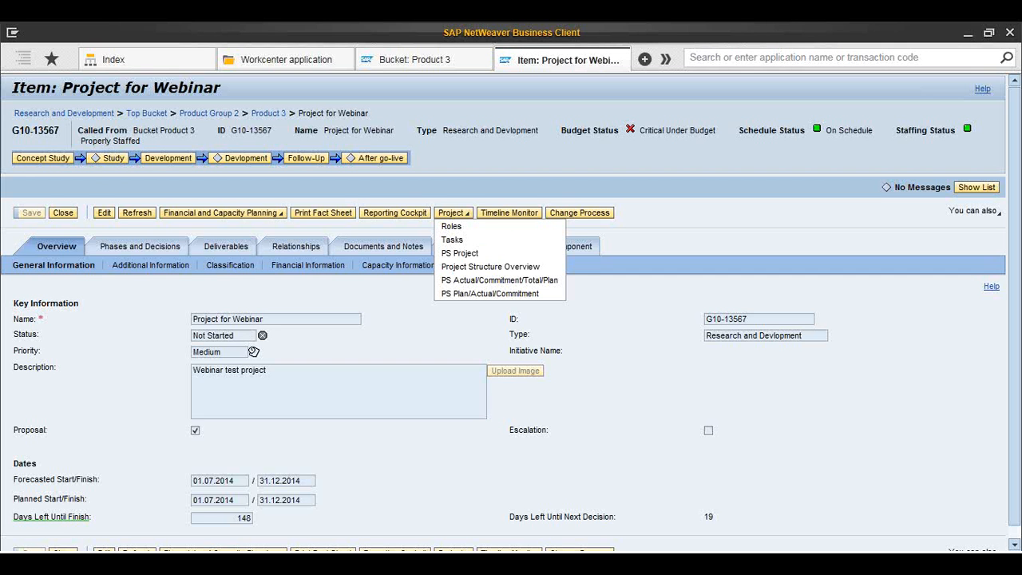
{"action": "left_click", "coordinate": [460, 239]}
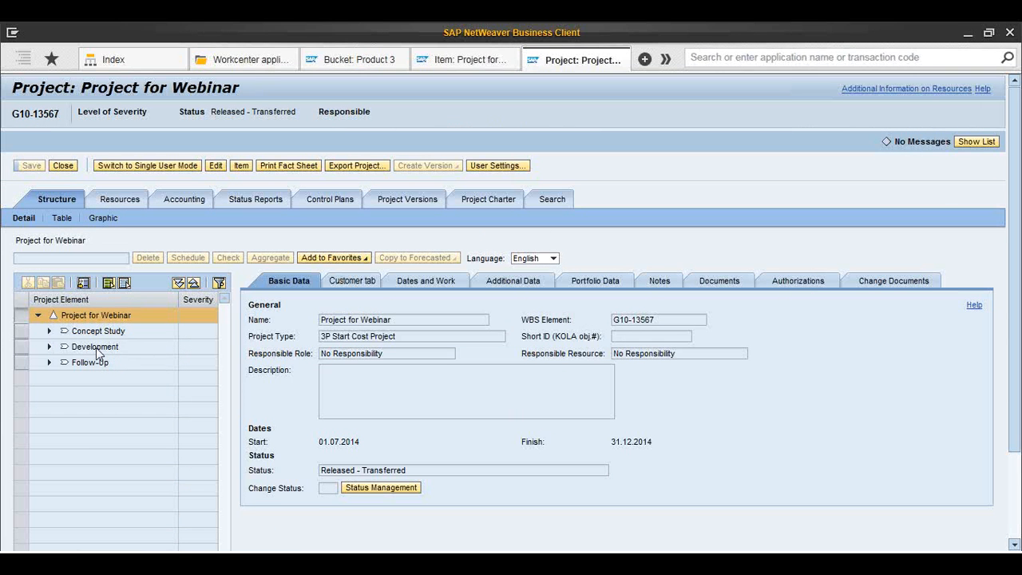
{"action": "left_click", "coordinate": [111, 218]}
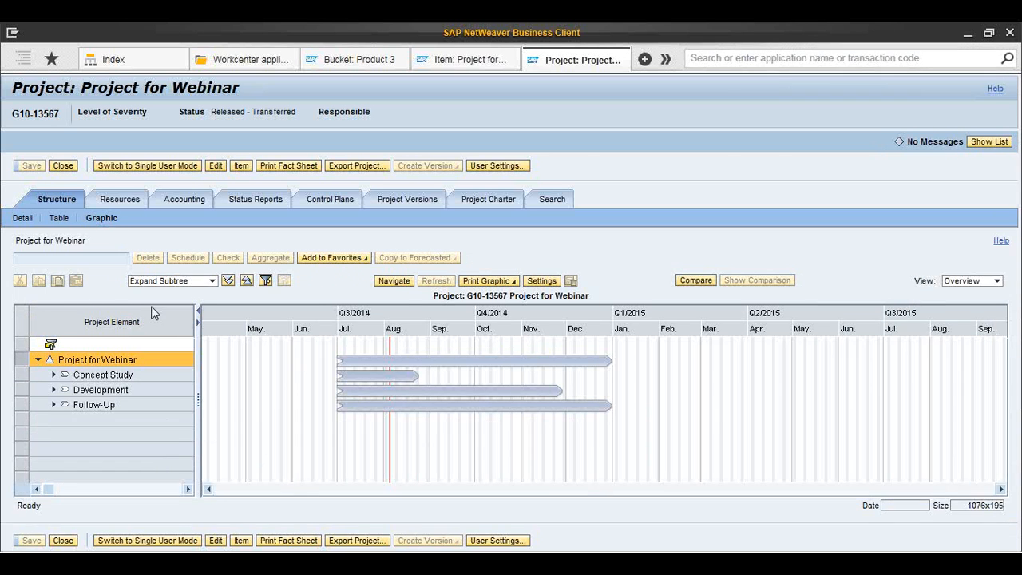
- Expand the full subtree of Project for Webinar, and open the task assignments of the Expert resource role
{"action": "left_click", "coordinate": [229, 281]}
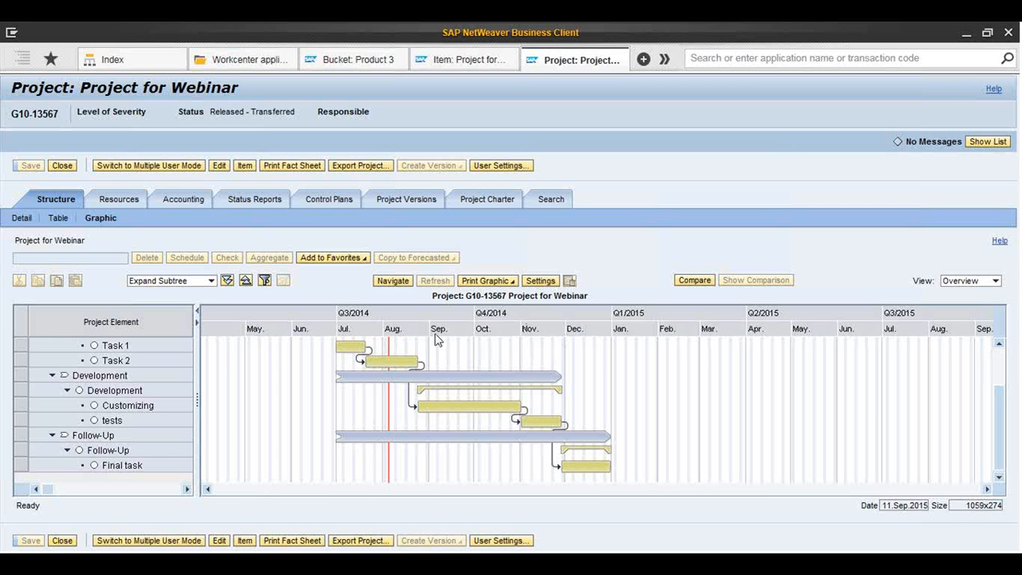
{"action": "left_click", "coordinate": [125, 198]}
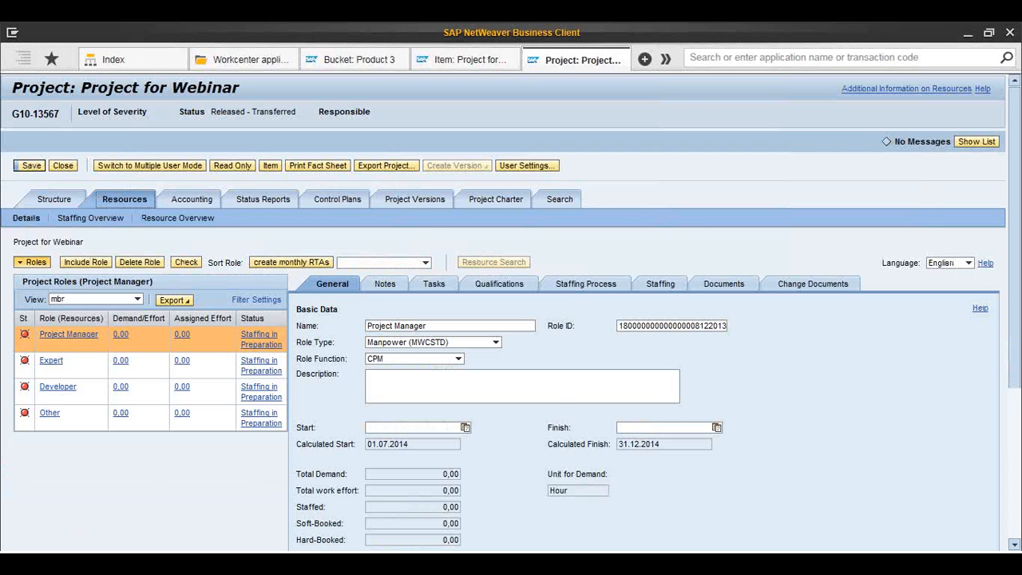
{"action": "left_click", "coordinate": [51, 361]}
{"action": "left_click", "coordinate": [435, 286]}
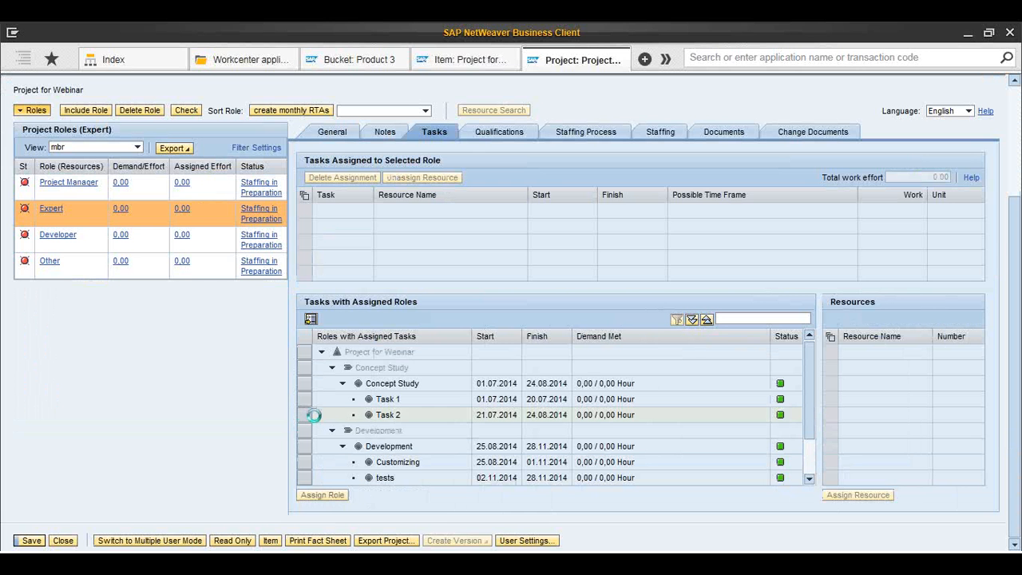
- Assign the Expert role to Task 2 and Customizing, set the work on Task 2 to 40 hours, and save
{"action": "left_click", "coordinate": [315, 414]}
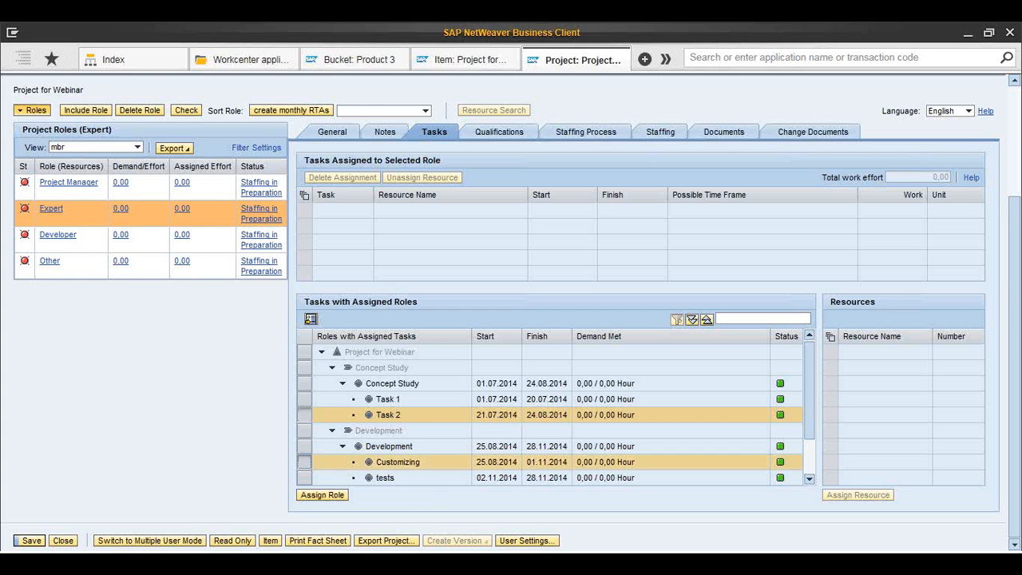
{"action": "left_click", "coordinate": [333, 495]}
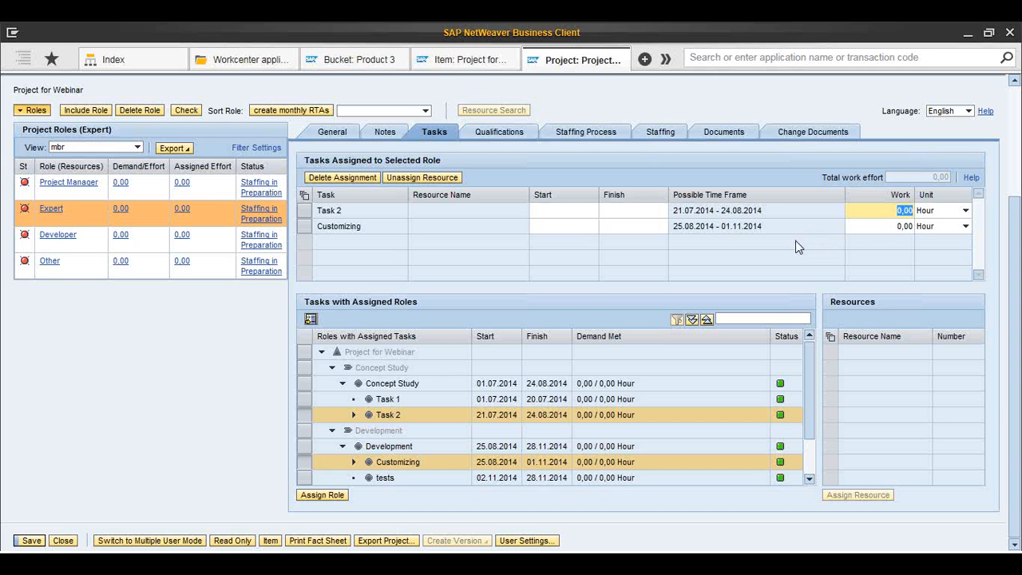
{"action": "type", "text": "40"}
{"action": "key", "text": "Return"}
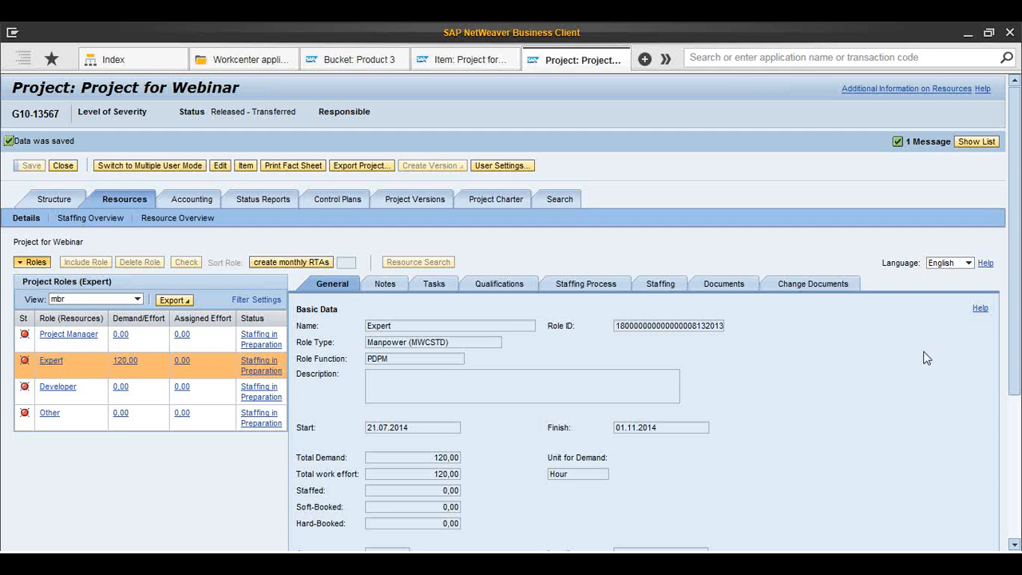
- Edit the Expert role's staffing process, change its status with Start Staffing Process, and save the project
{"action": "left_click", "coordinate": [567, 284]}
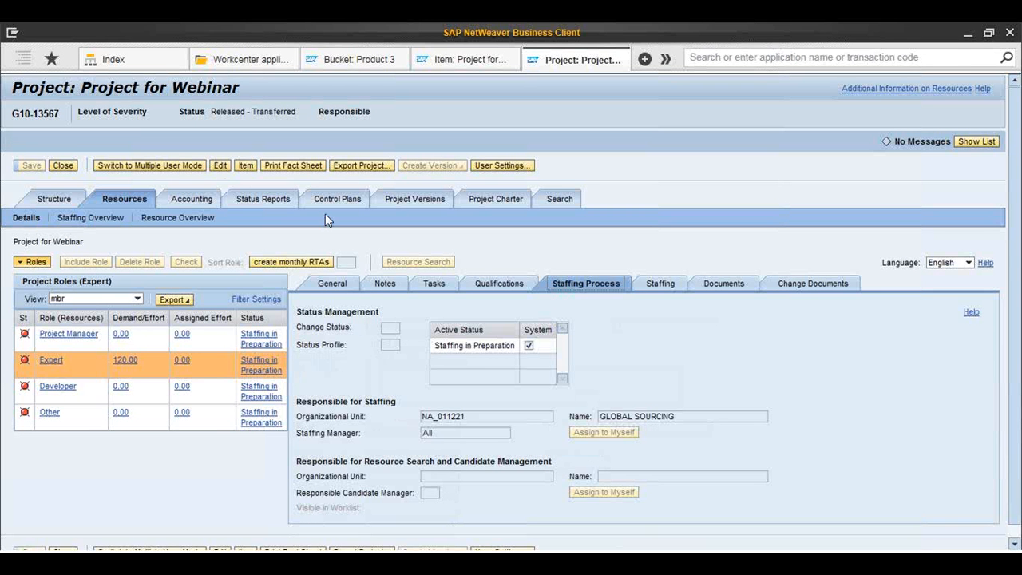
{"action": "left_click", "coordinate": [219, 165]}
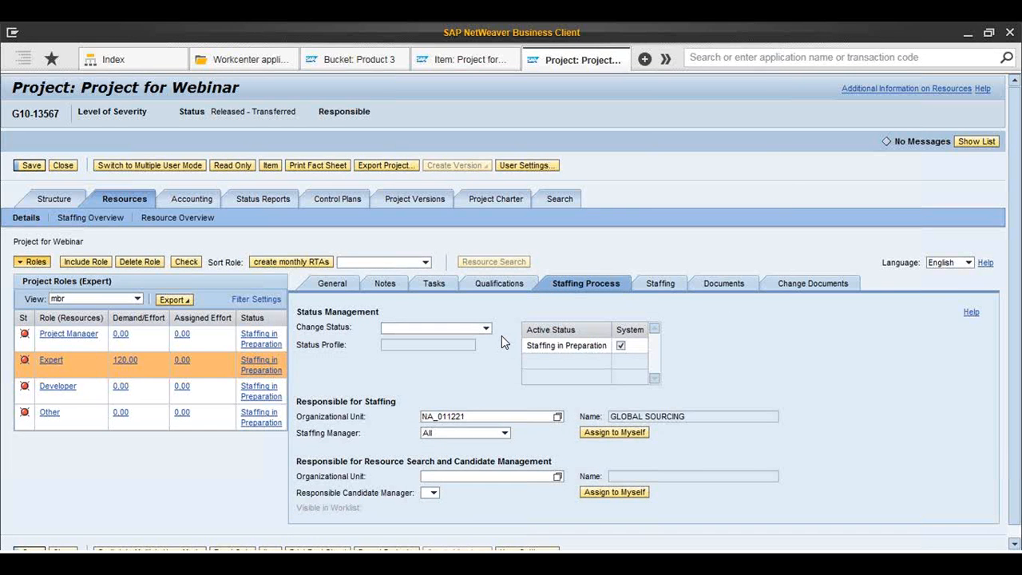
{"action": "left_click", "coordinate": [486, 327]}
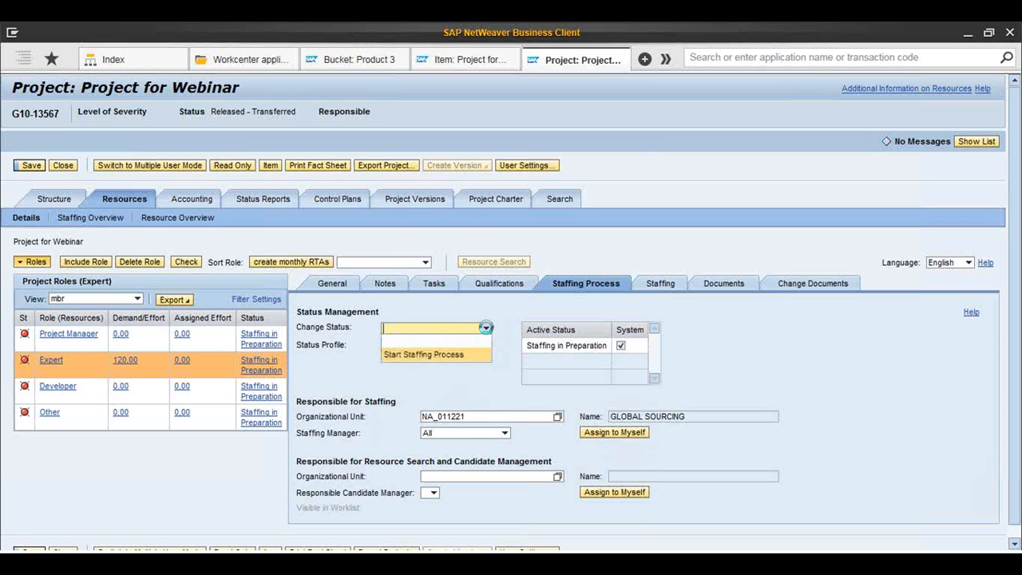
{"action": "left_click", "coordinate": [468, 357]}
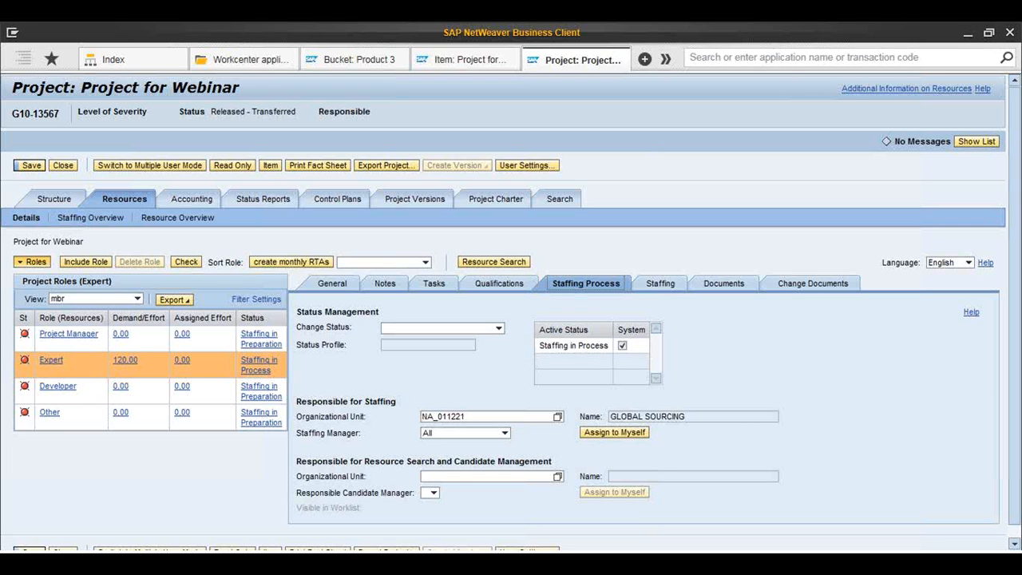
{"action": "left_click", "coordinate": [31, 165]}
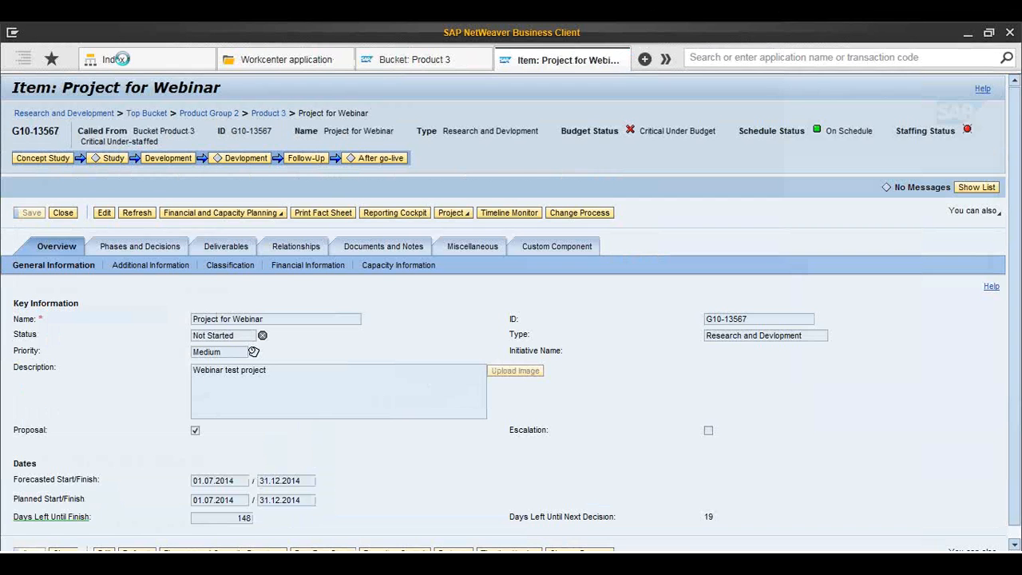
- Open the Staffing Overview under Resource Management and expand Project for Webinar down to the Expert role's demand
{"action": "left_click", "coordinate": [120, 59]}
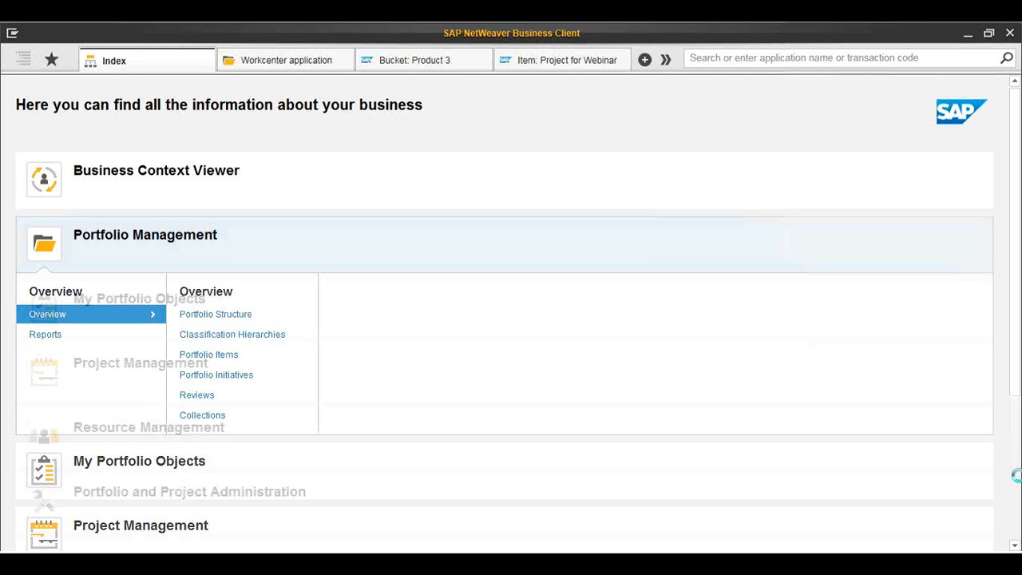
{"action": "left_click", "coordinate": [183, 427]}
{"action": "left_click", "coordinate": [204, 528]}
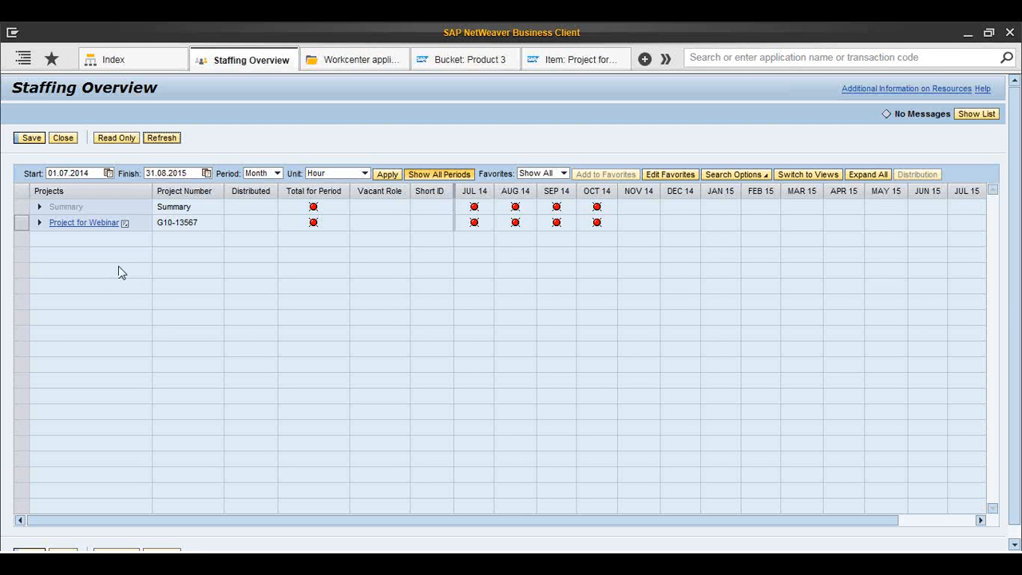
{"action": "left_click", "coordinate": [39, 223]}
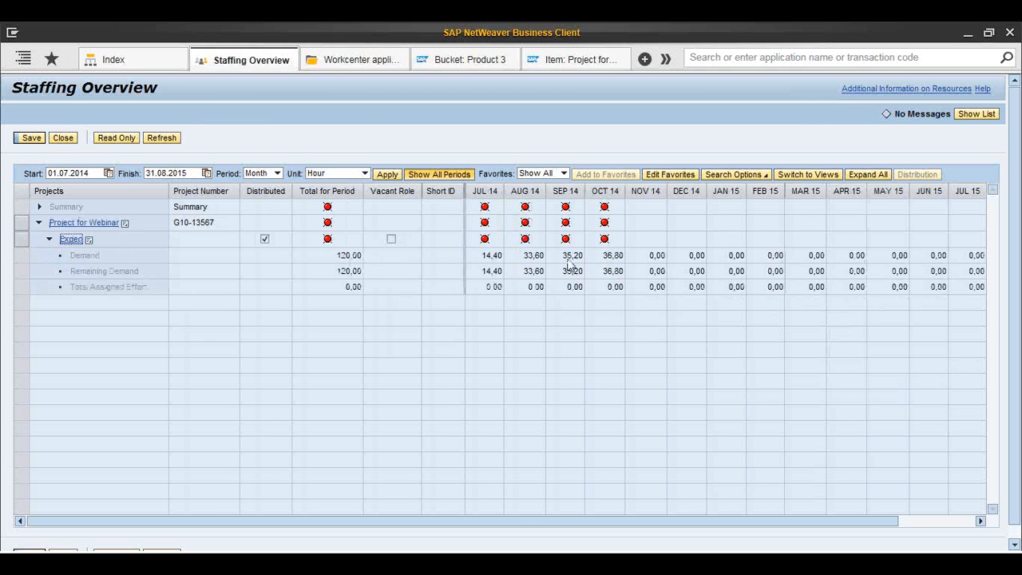
- Assign the first available resource to the Expert role without even distribution
{"action": "right_click", "coordinate": [83, 241]}
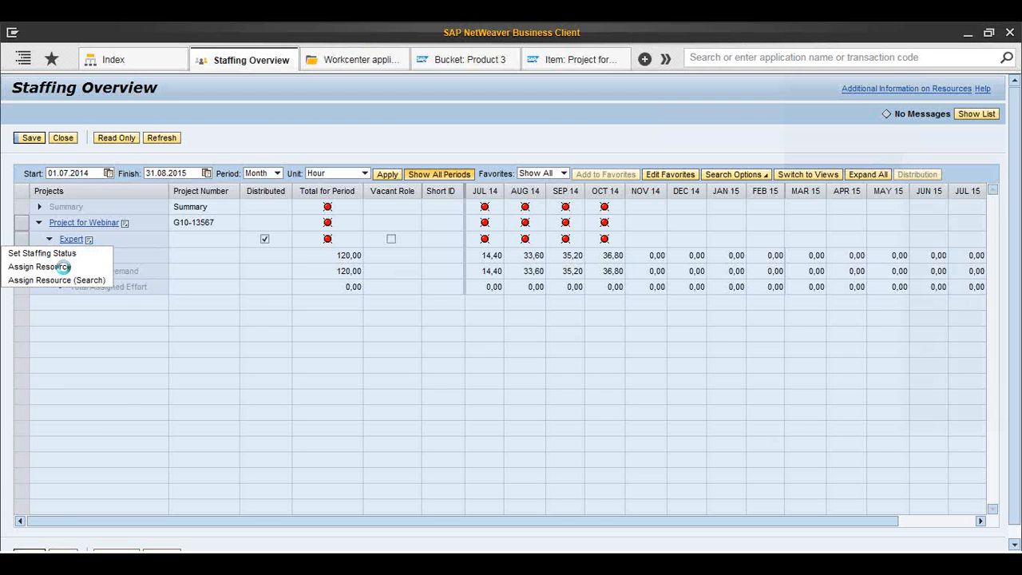
{"action": "left_click", "coordinate": [63, 267]}
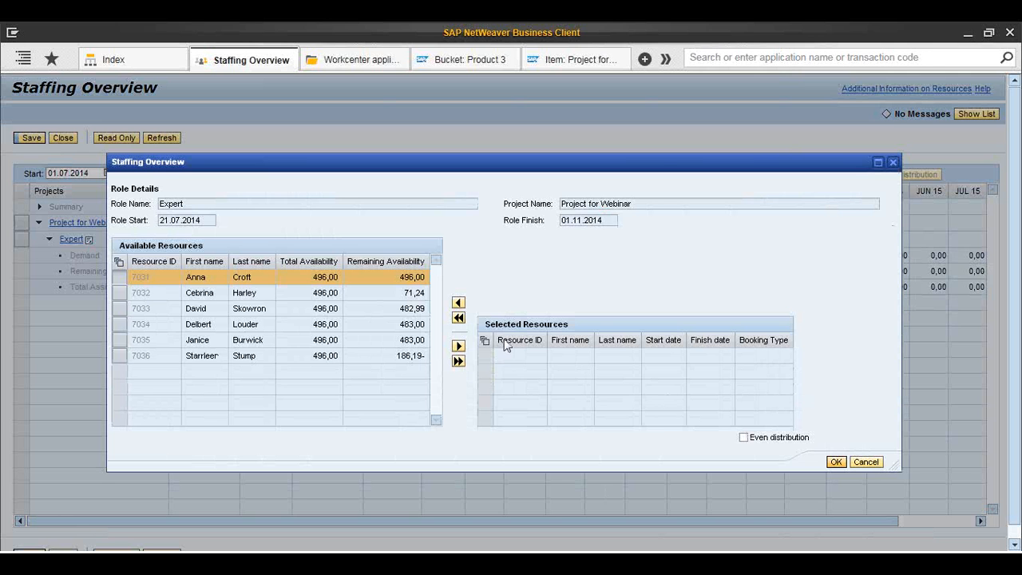
{"action": "left_click", "coordinate": [458, 346]}
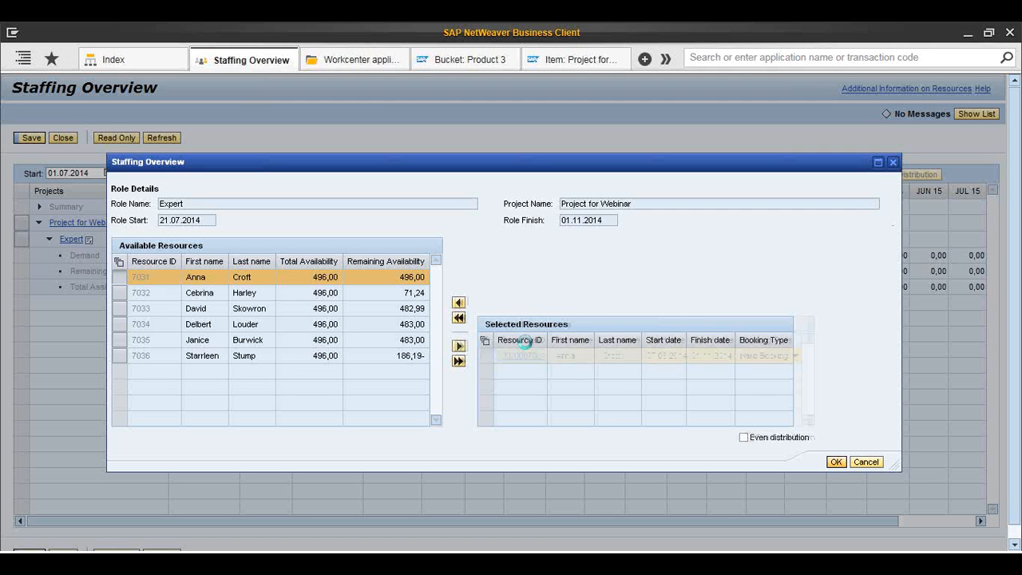
{"action": "left_click", "coordinate": [835, 460]}
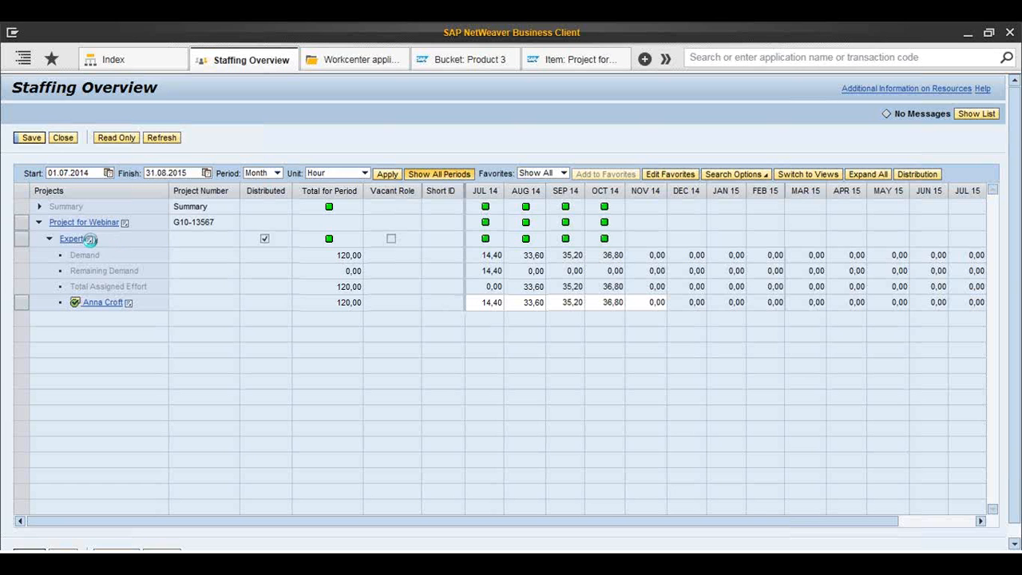
- Set the Expert role's status to Staffing Complete, save, and close the Staffing Overview
{"action": "left_click", "coordinate": [90, 239]}
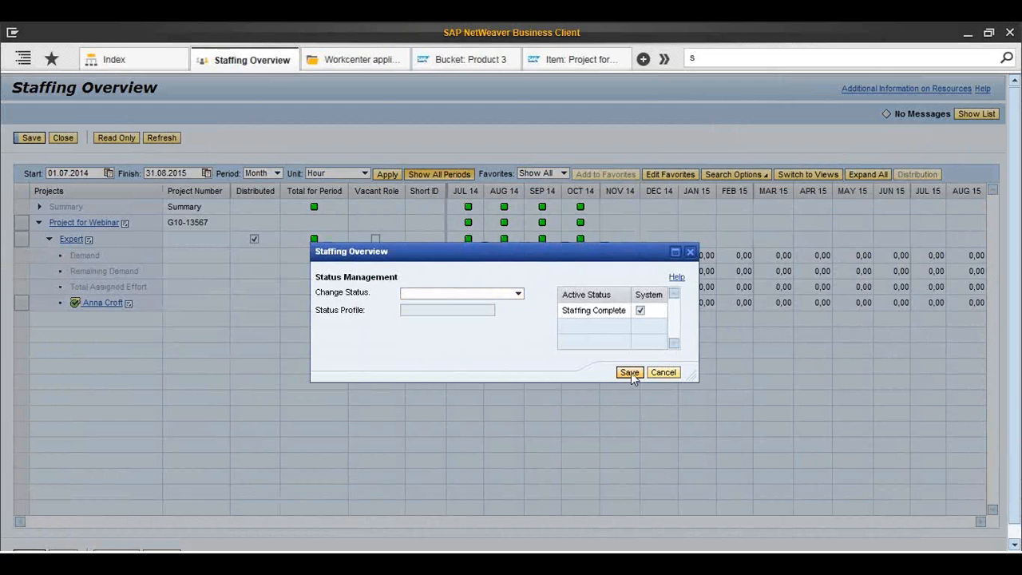
{"action": "left_click", "coordinate": [631, 372]}
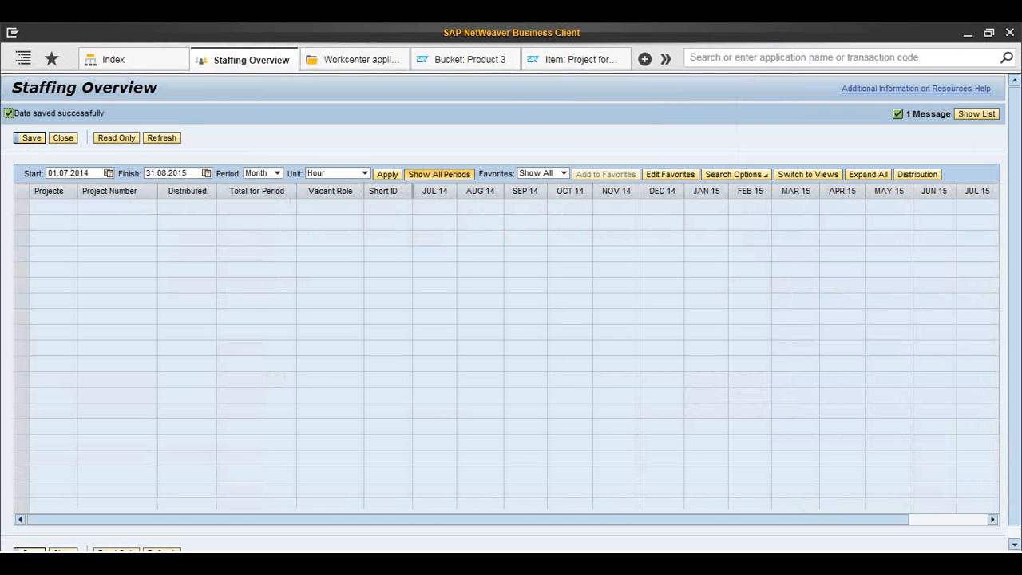
{"action": "left_click", "coordinate": [293, 52]}
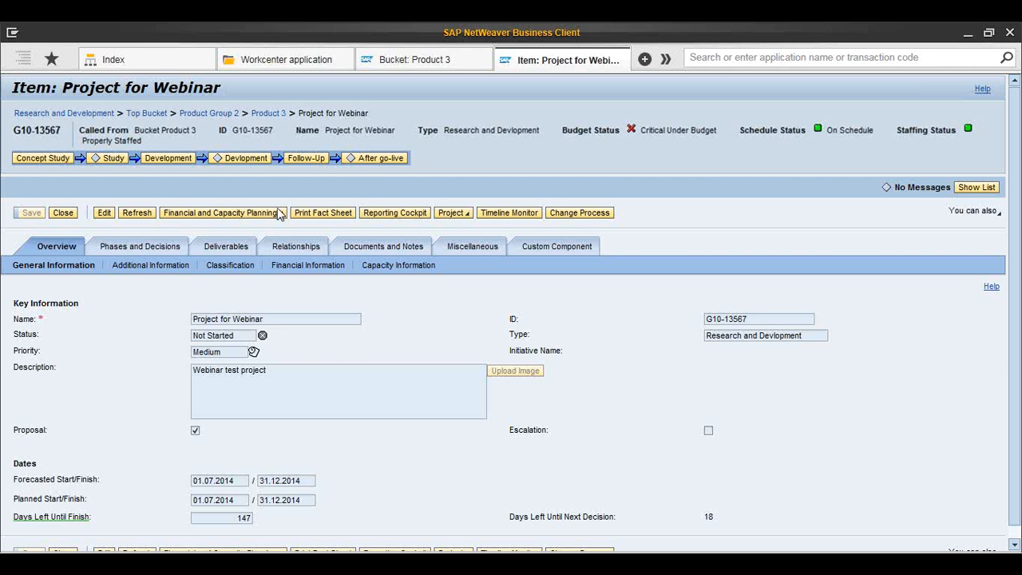
- Open the item's Capacity Planning and expand Forecast down to the groups of its project development category
{"action": "left_click", "coordinate": [277, 213]}
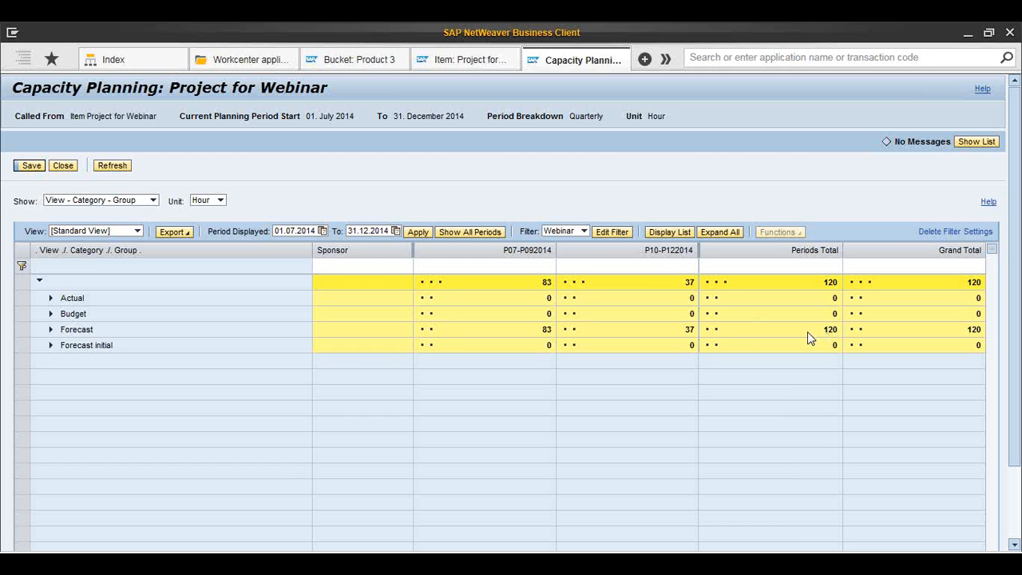
{"action": "left_click", "coordinate": [50, 329]}
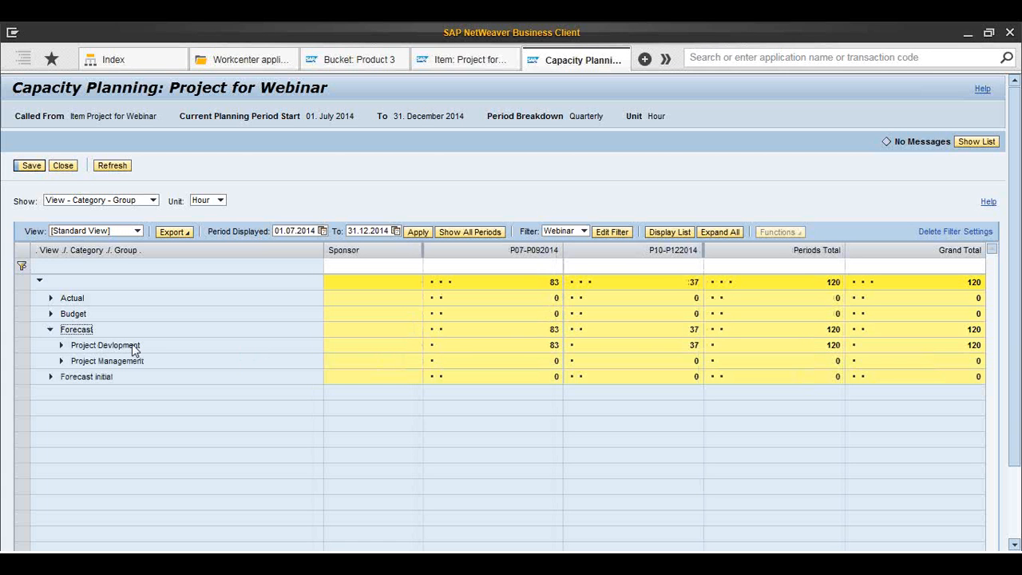
{"action": "left_click", "coordinate": [61, 345]}
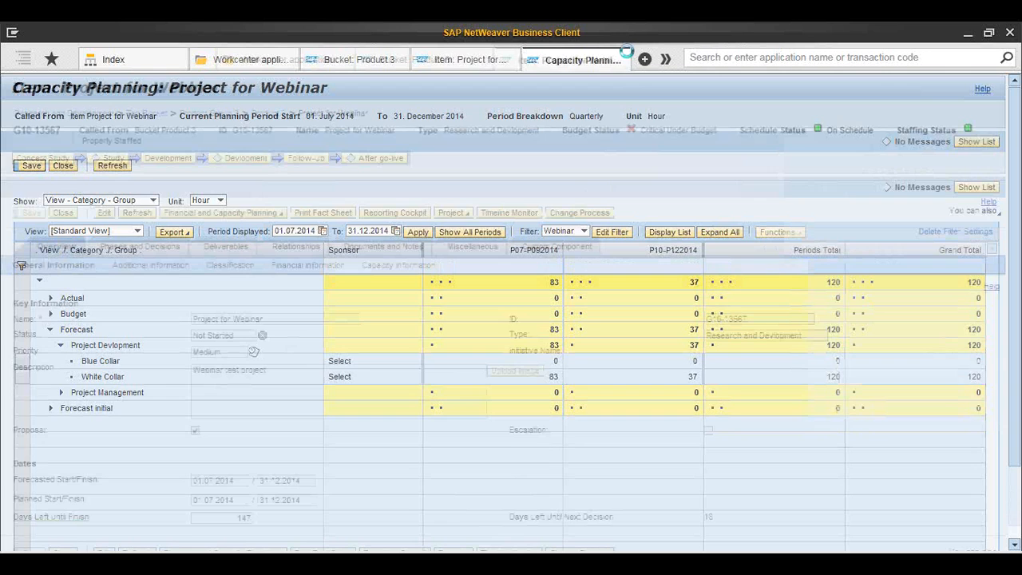
- Open the item's Financial Planning and expand Forecast down to the Indirect Cost (internal) groups
{"action": "left_click", "coordinate": [222, 213]}
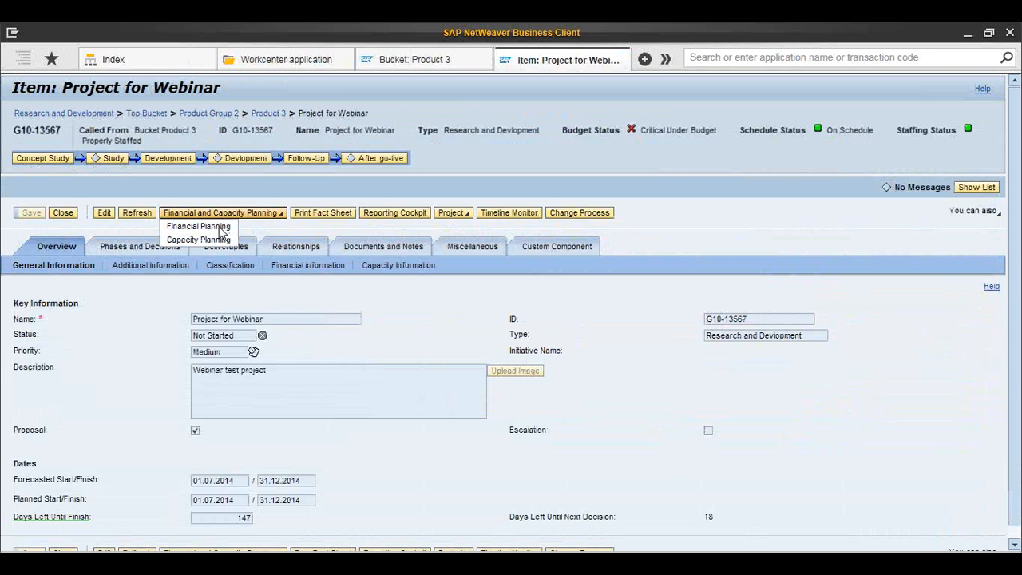
{"action": "left_click", "coordinate": [219, 227]}
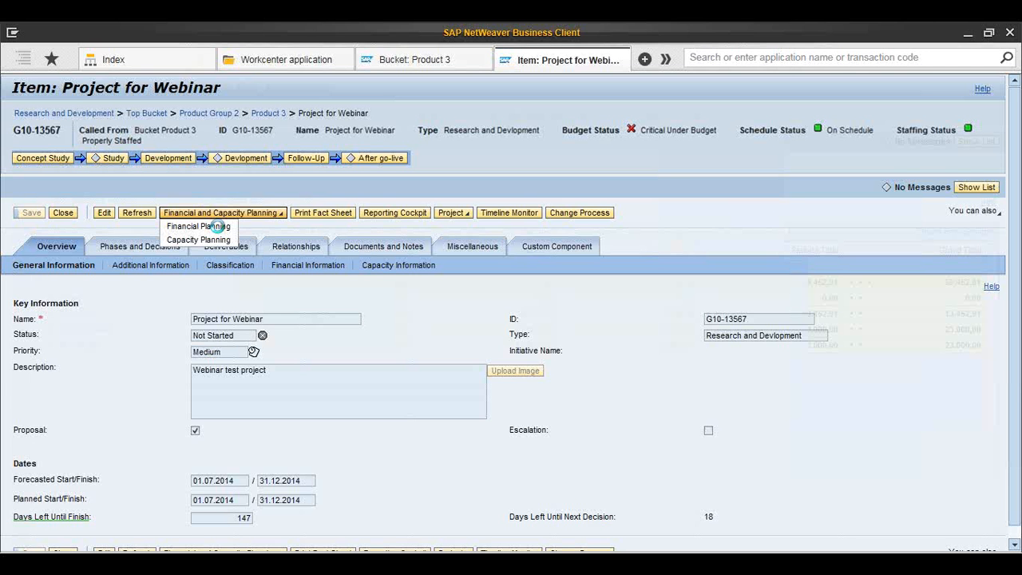
{"action": "left_click", "coordinate": [217, 226]}
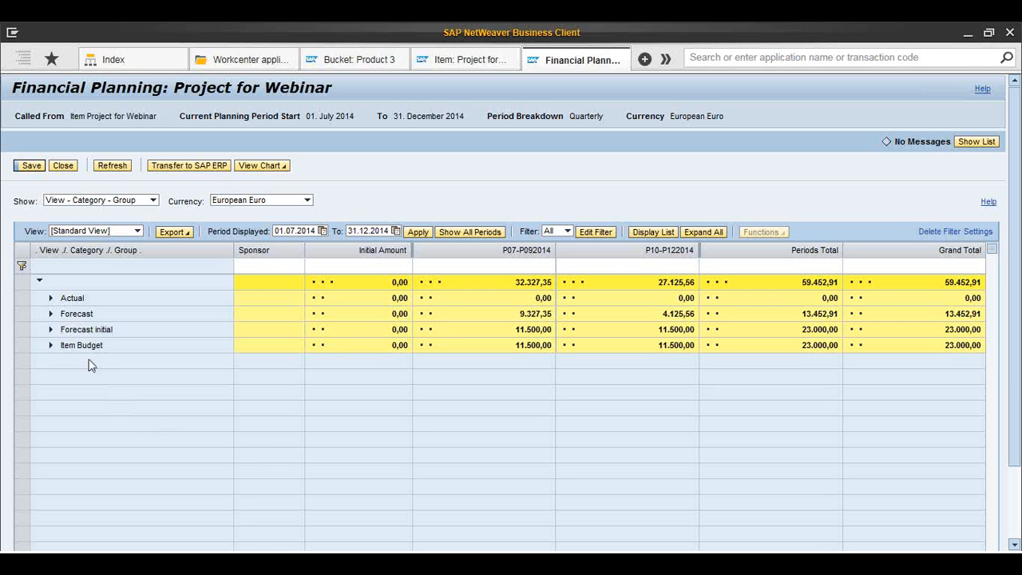
{"action": "left_click", "coordinate": [50, 313]}
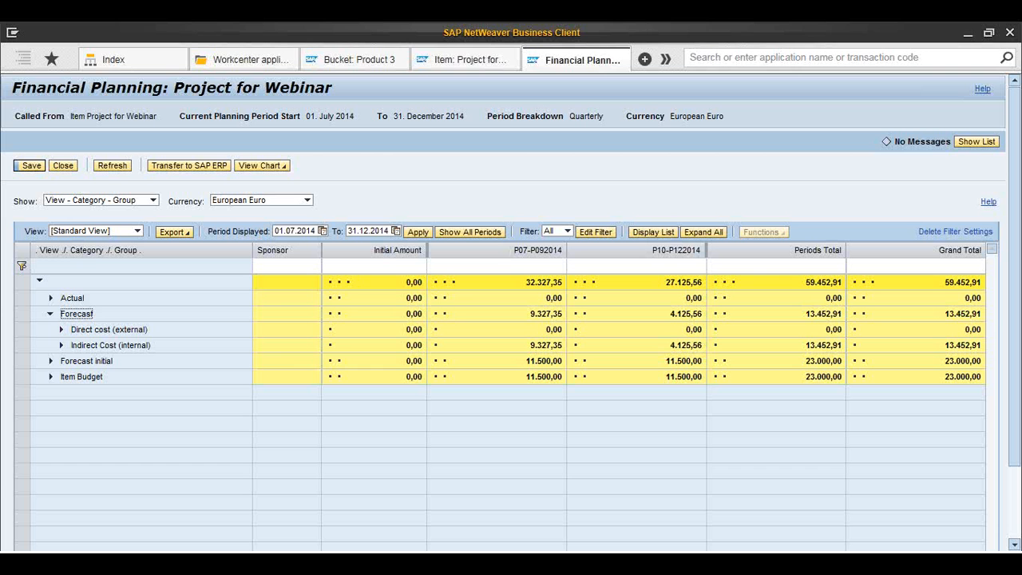
{"action": "left_click", "coordinate": [60, 345]}
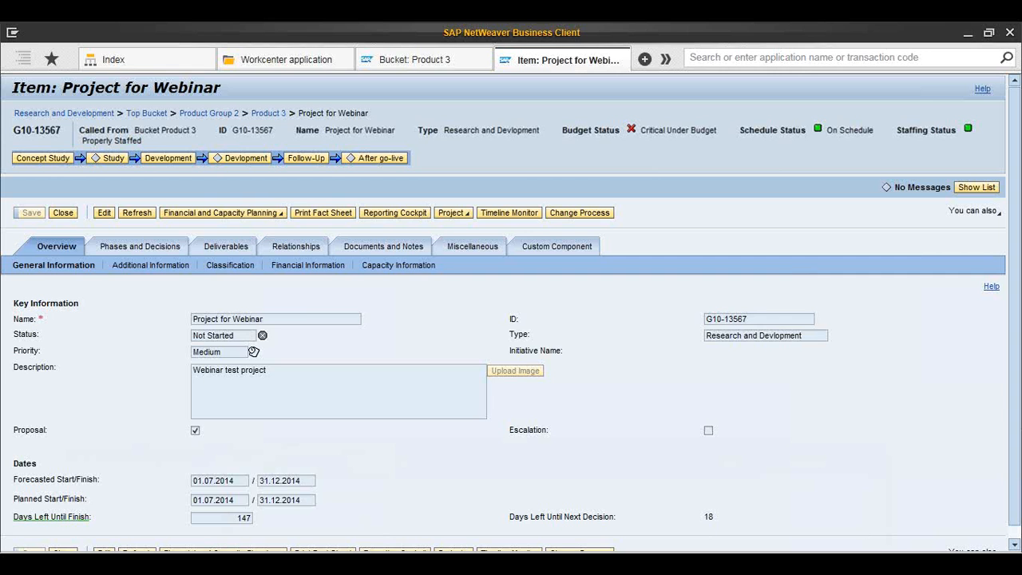
- Switch to the Enter Adjustments, A/P window and post the 100 EUR office material document "Test Webinar - FB01"
{"action": "key", "text": "ctrl+Tab"}
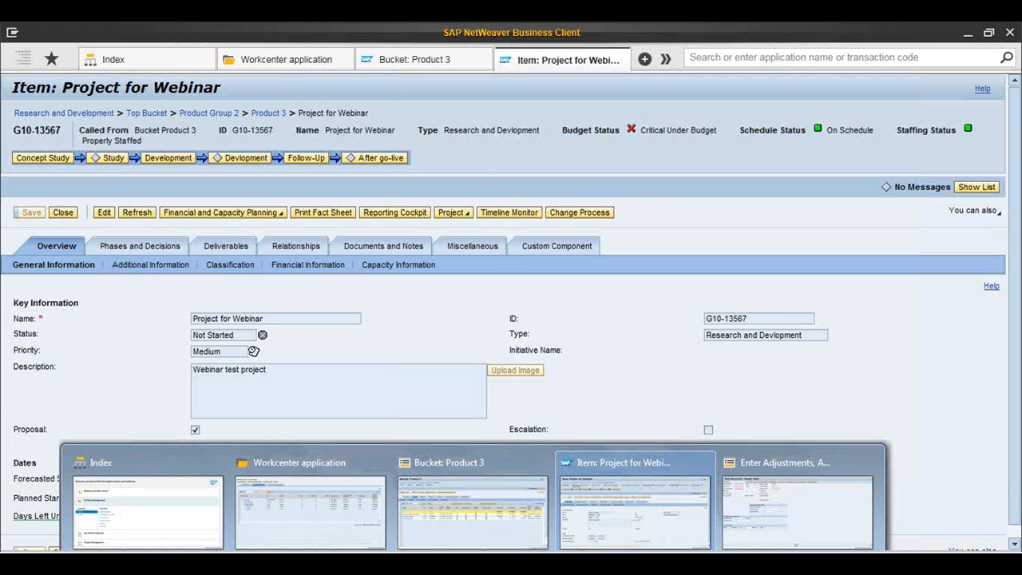
{"action": "key", "text": "ctrl+Tab"}
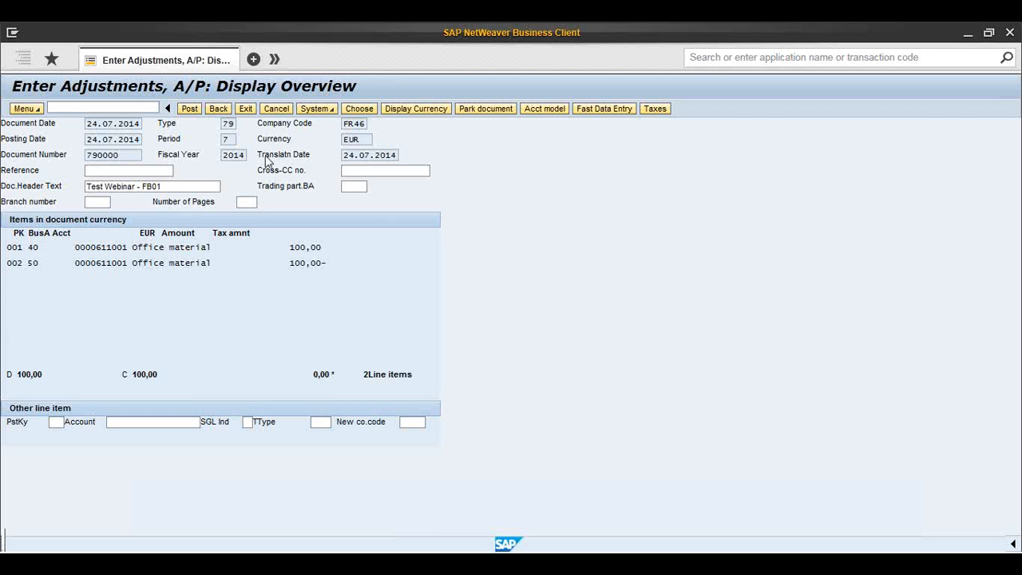
{"action": "left_click", "coordinate": [189, 109]}
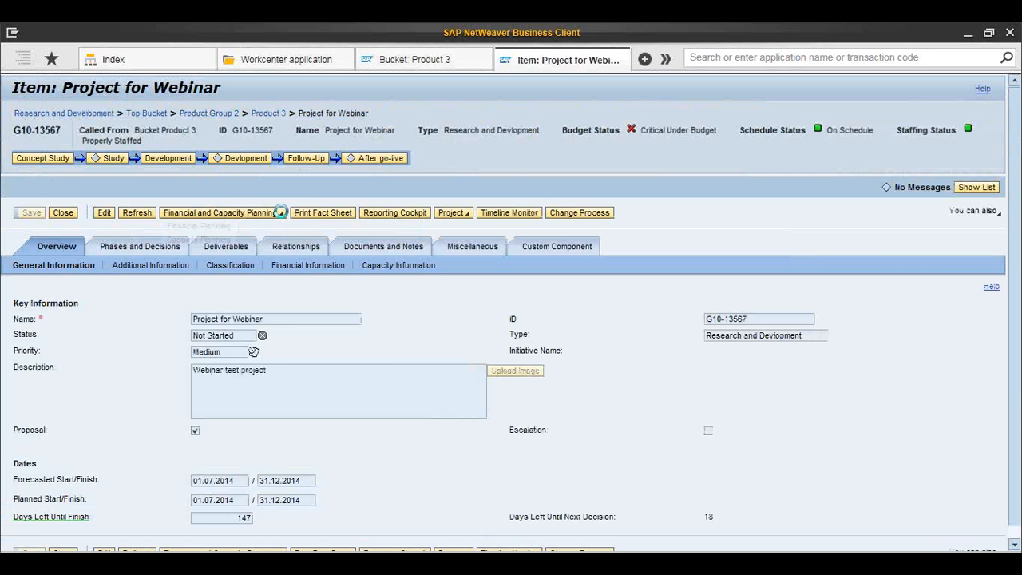
- Reopen the item's Financial Planning and expand the Actual view to check the posted costs
{"action": "left_click", "coordinate": [280, 212]}
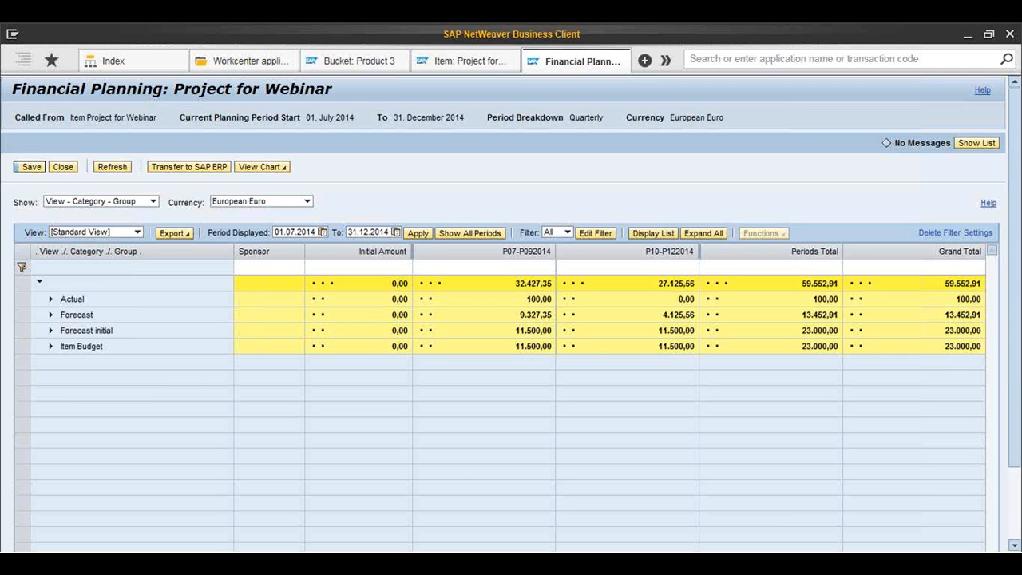
{"action": "left_click", "coordinate": [51, 299]}
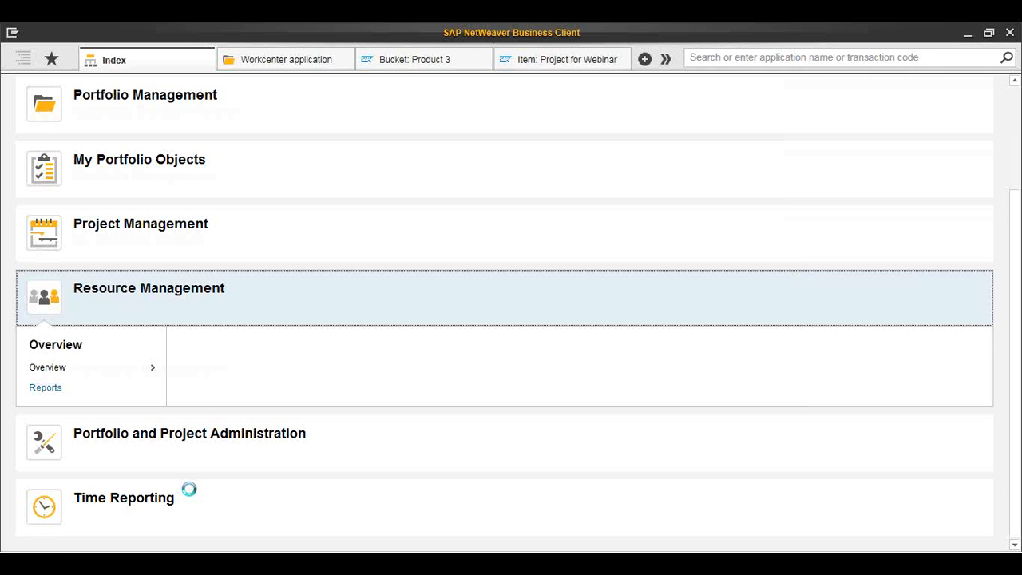
- Open Time Reporting, record 8 hours on MO, 28.07 for Task 2 of Project for Webinar, and save the timesheet
{"action": "left_click", "coordinate": [946, 510]}
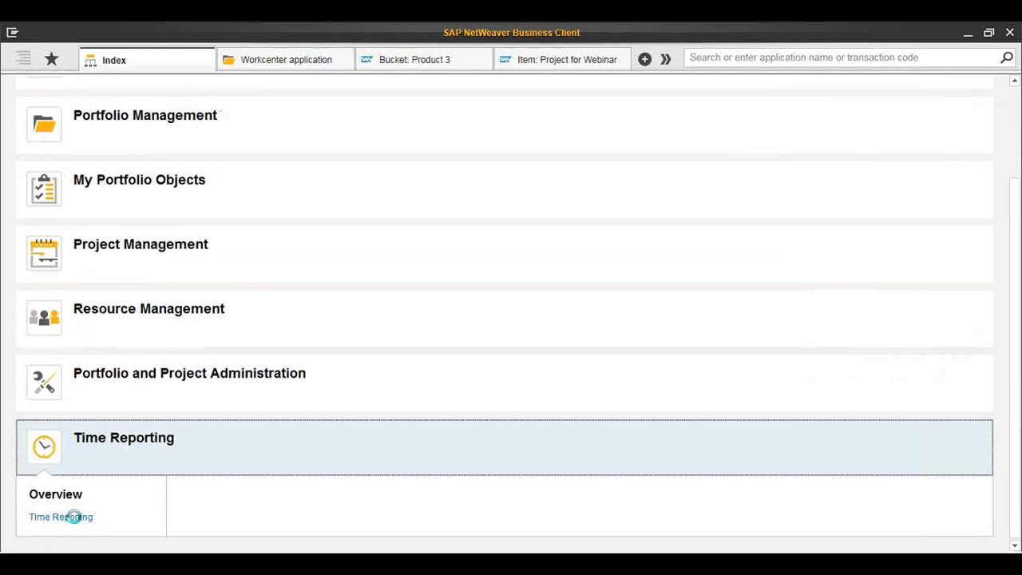
{"action": "left_click", "coordinate": [72, 517]}
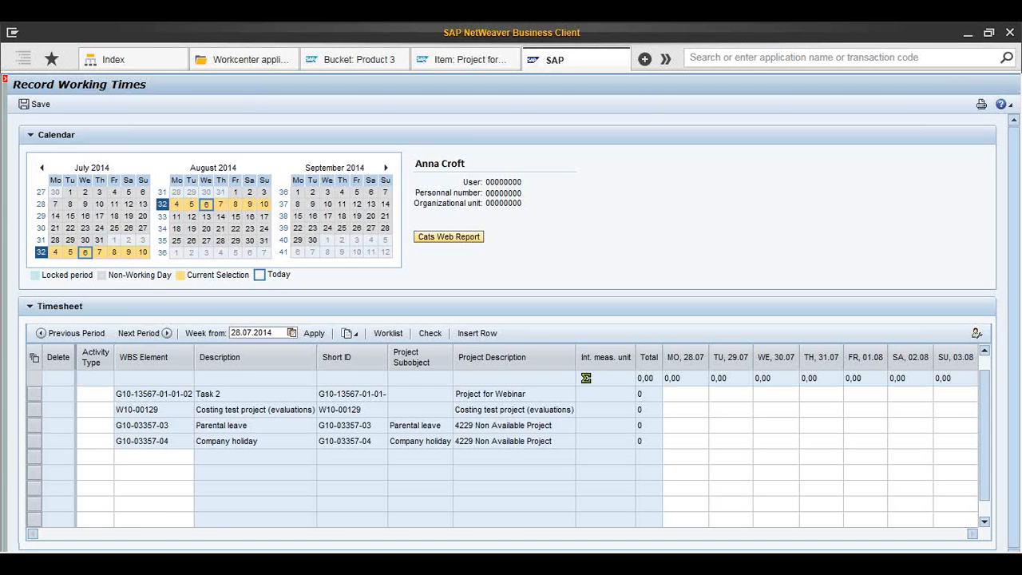
{"action": "left_click", "coordinate": [676, 396]}
{"action": "type", "text": "8"}
{"action": "left_click", "coordinate": [39, 105]}
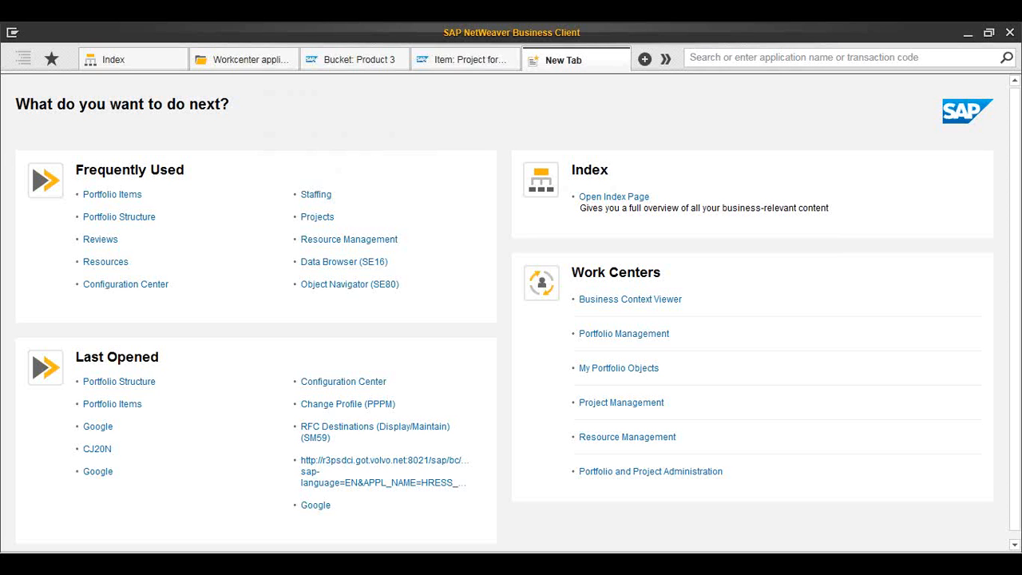
- Start transaction CATA and set the time sheet transfer period from 28.07.2014 to 28.07.2014
{"action": "type", "text": "cata"}
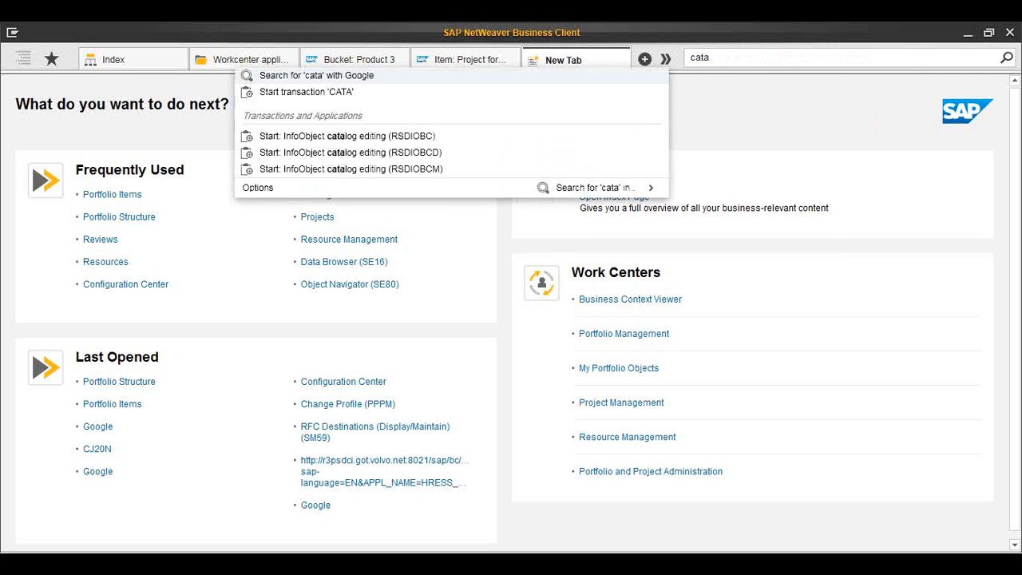
{"action": "left_click", "coordinate": [359, 93]}
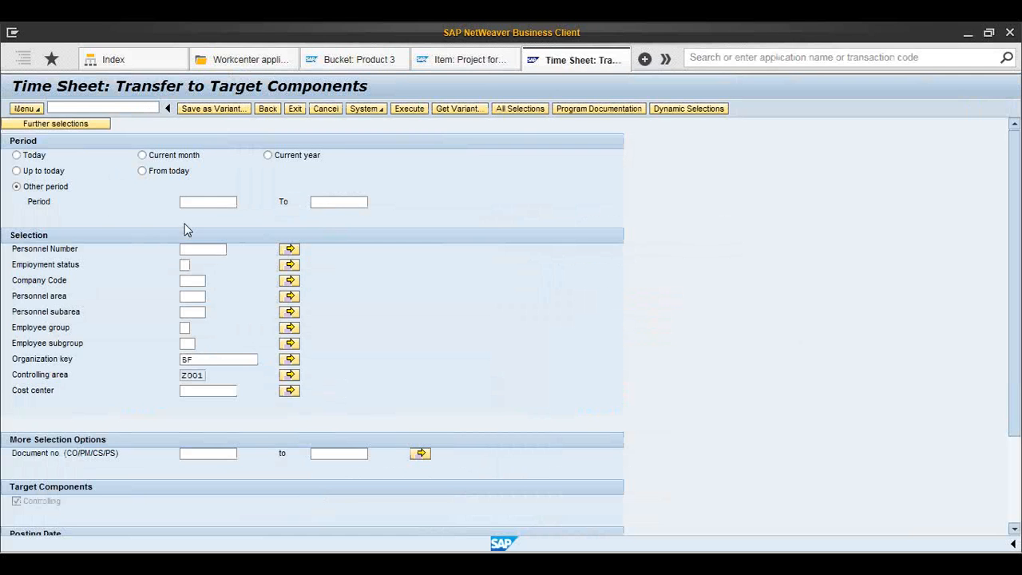
{"action": "left_click", "coordinate": [228, 201]}
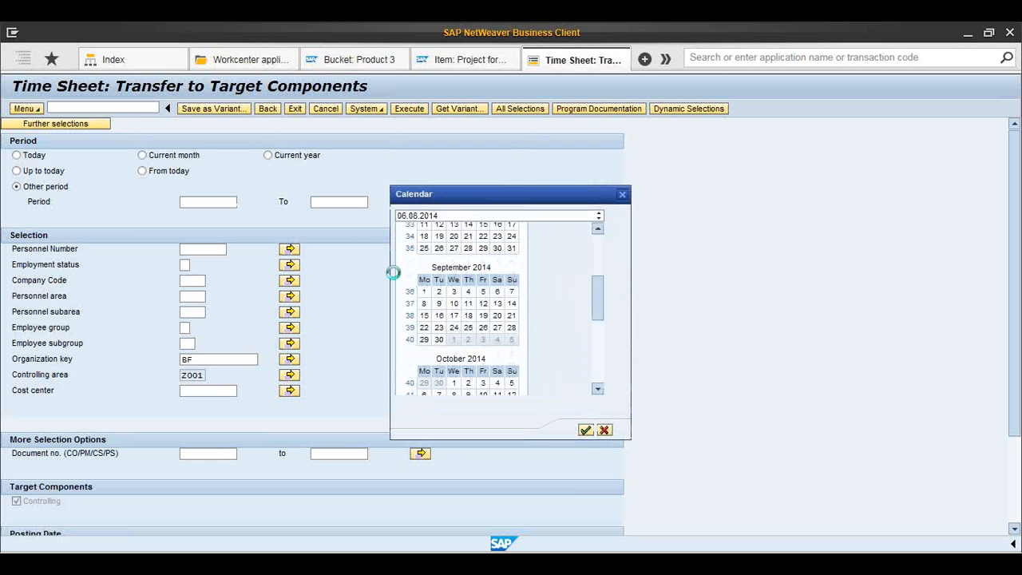
{"action": "double_click", "coordinate": [424, 310]}
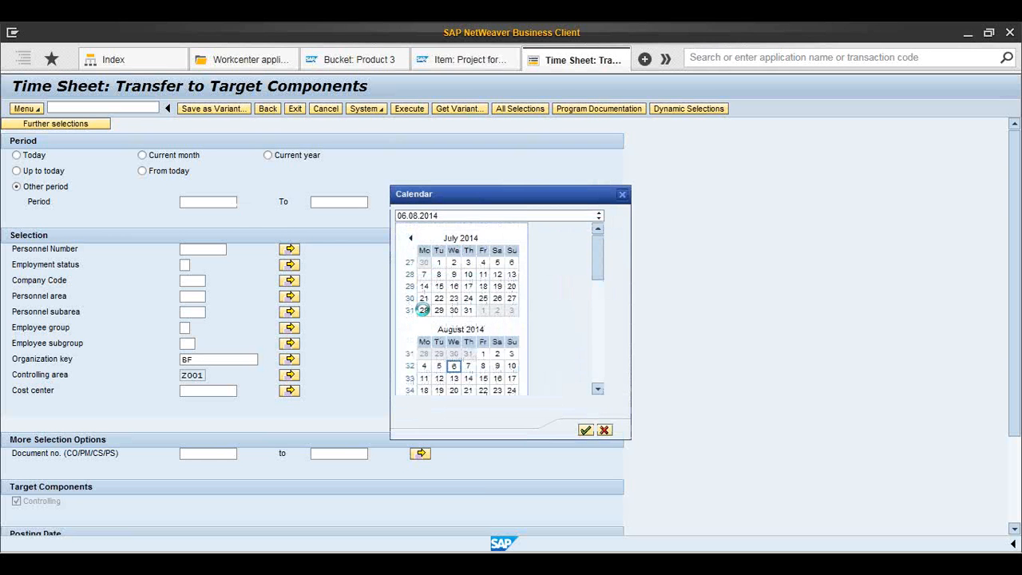
{"action": "double_click", "coordinate": [229, 206]}
{"action": "key", "text": "ctrl+c"}
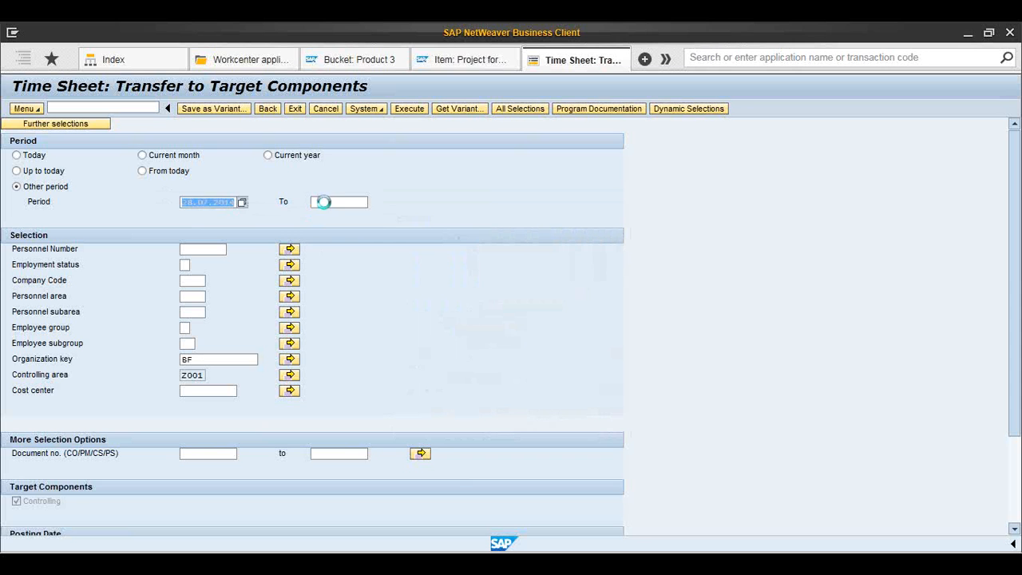
{"action": "left_click", "coordinate": [339, 204]}
{"action": "key", "text": "ctrl+v"}
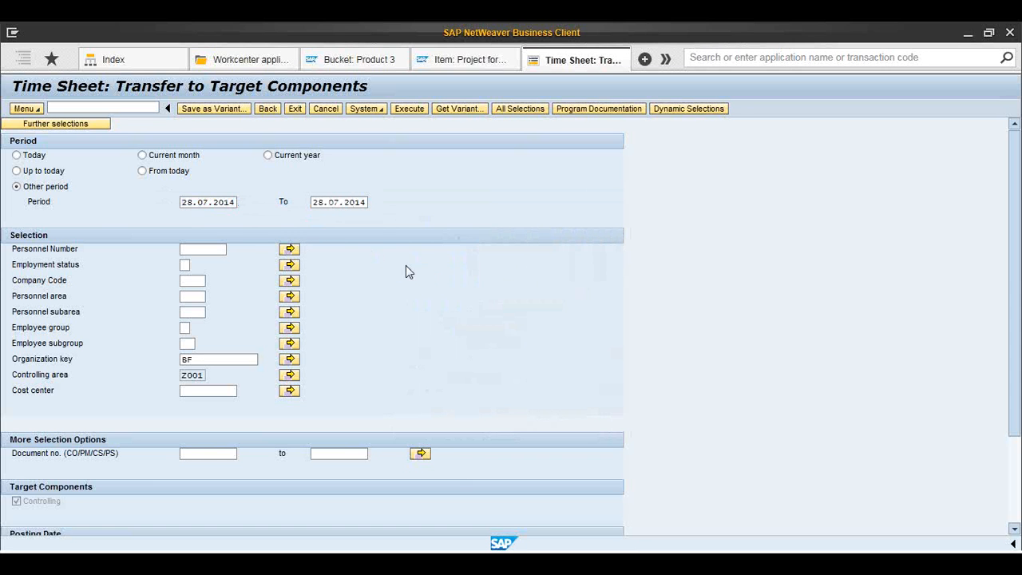
- Turn off Test run and execute the time sheet transfer to Controlling
{"action": "scroll", "coordinate": [574, 277], "scroll_direction": "down", "scroll_amount": 3}
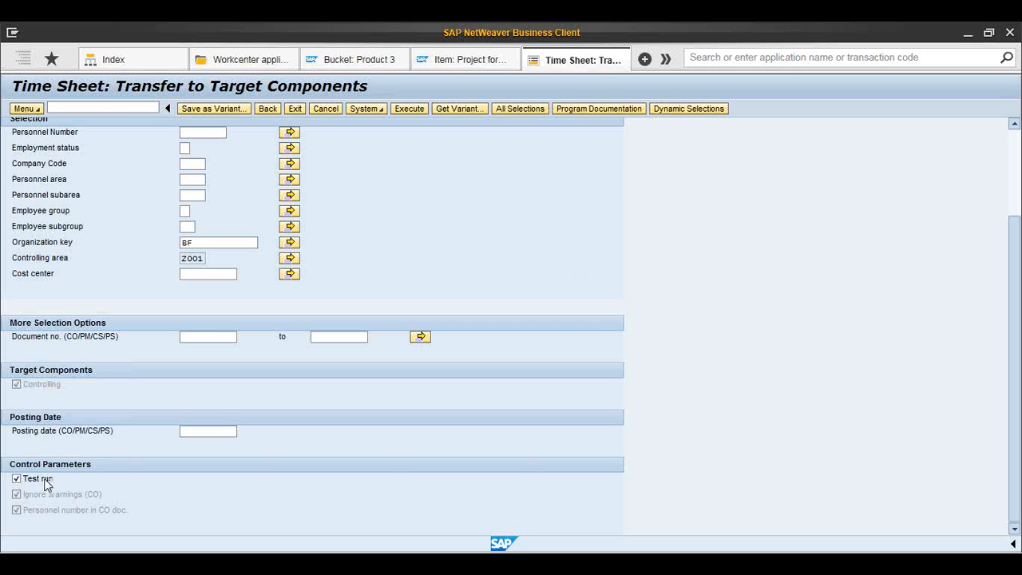
{"action": "left_click", "coordinate": [37, 478]}
{"action": "left_click", "coordinate": [407, 110]}
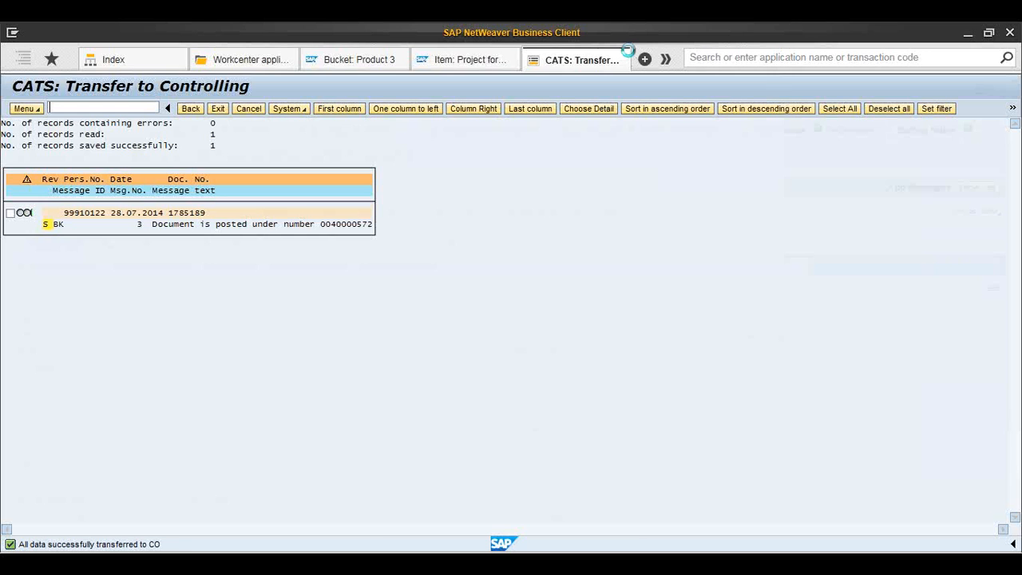
- Open the Project for Webinar item's Capacity Planning and expand Actual down to the Project Devlopment groups
{"action": "left_click", "coordinate": [247, 213]}
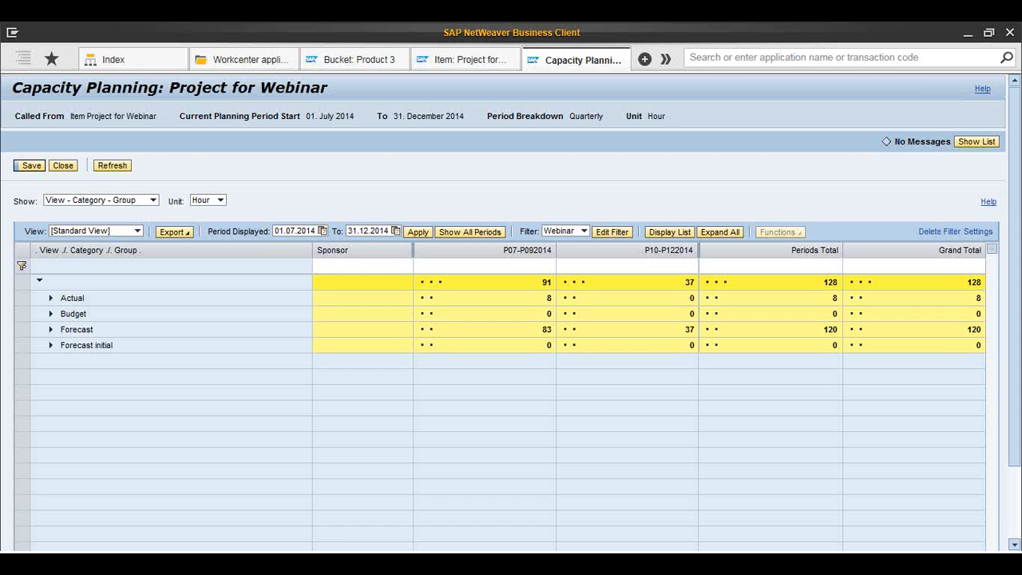
{"action": "left_click", "coordinate": [50, 299]}
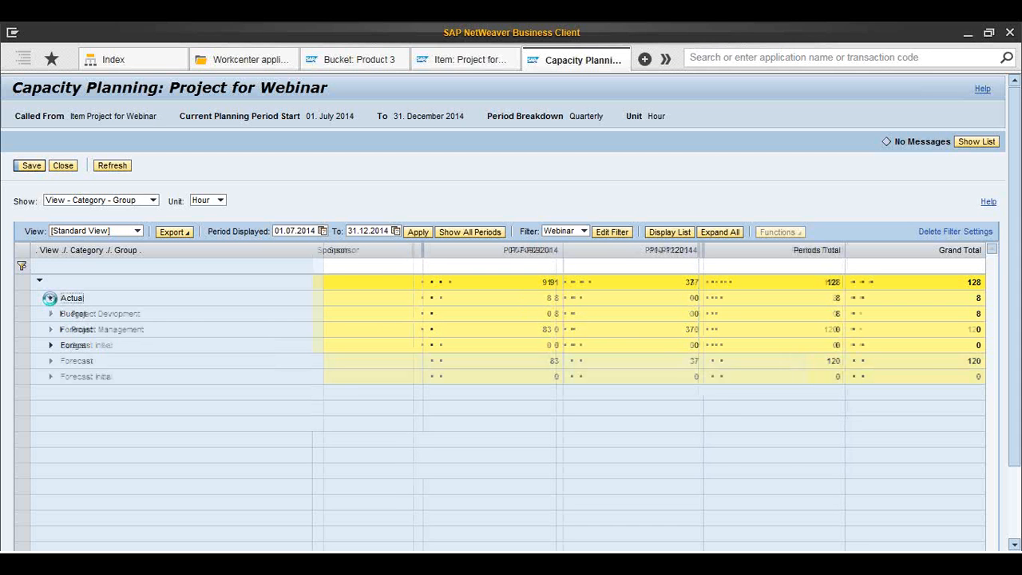
{"action": "left_click", "coordinate": [60, 315]}
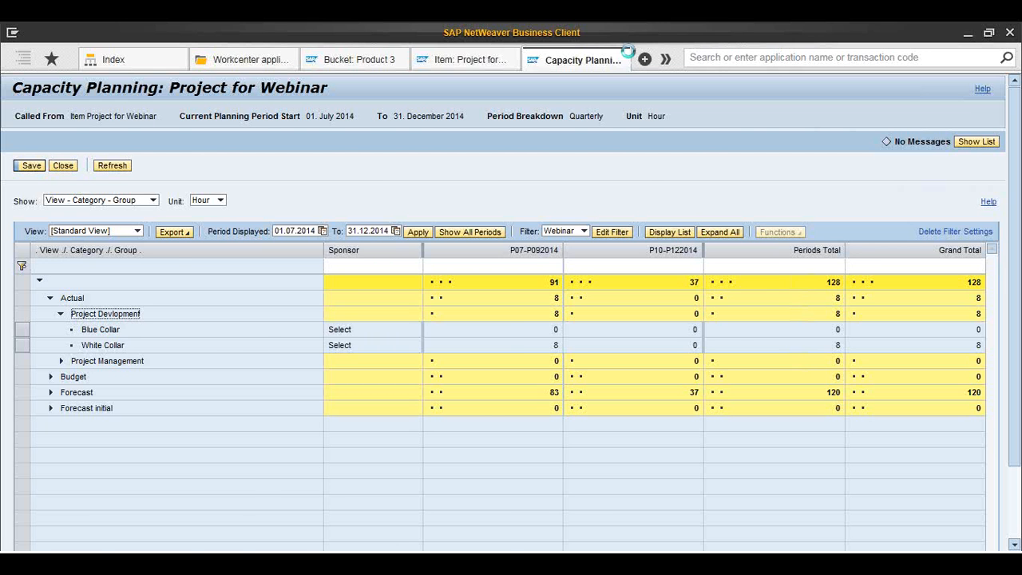
- Open the item's Financial Planning, expand the direct and indirect cost groups under Actual, and review the Financial Planning Chart
{"action": "left_click", "coordinate": [245, 212]}
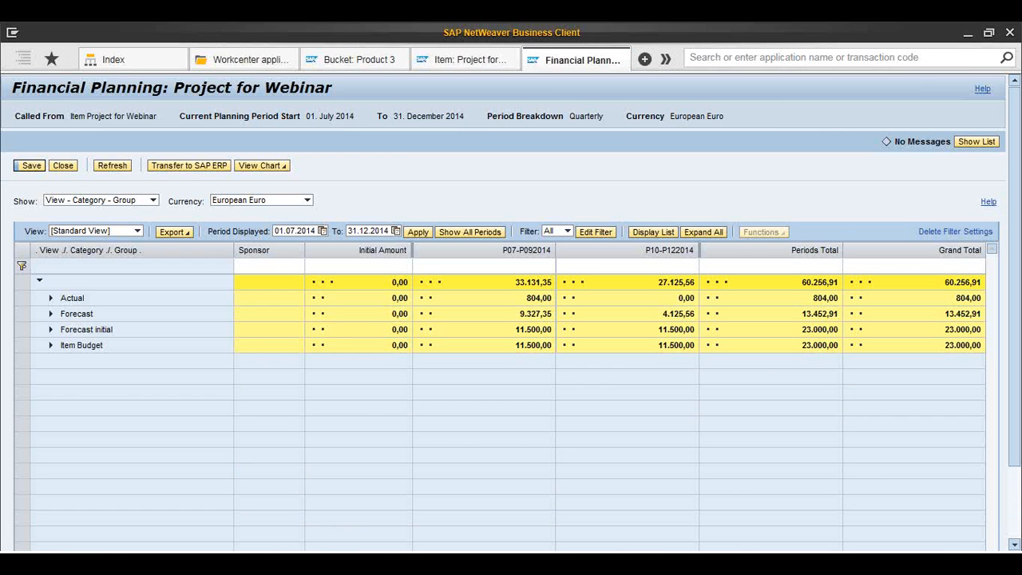
{"action": "left_click", "coordinate": [51, 298]}
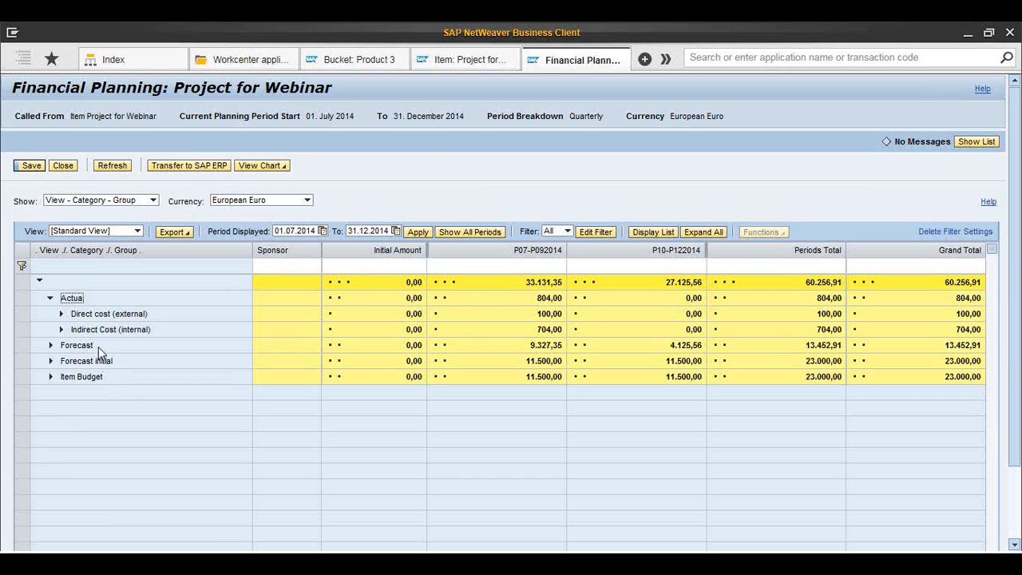
{"action": "left_click", "coordinate": [60, 329]}
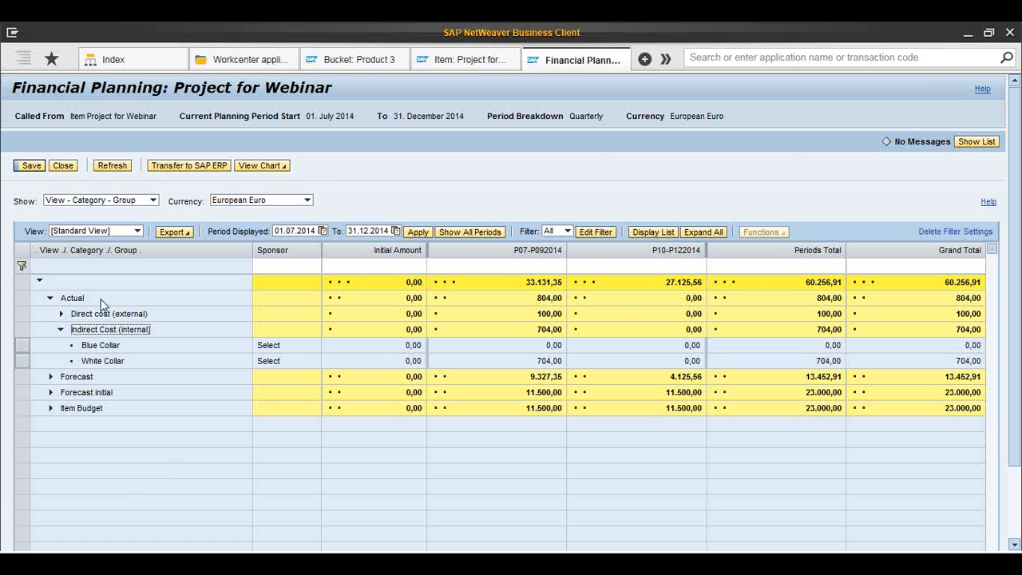
{"action": "left_click", "coordinate": [61, 313]}
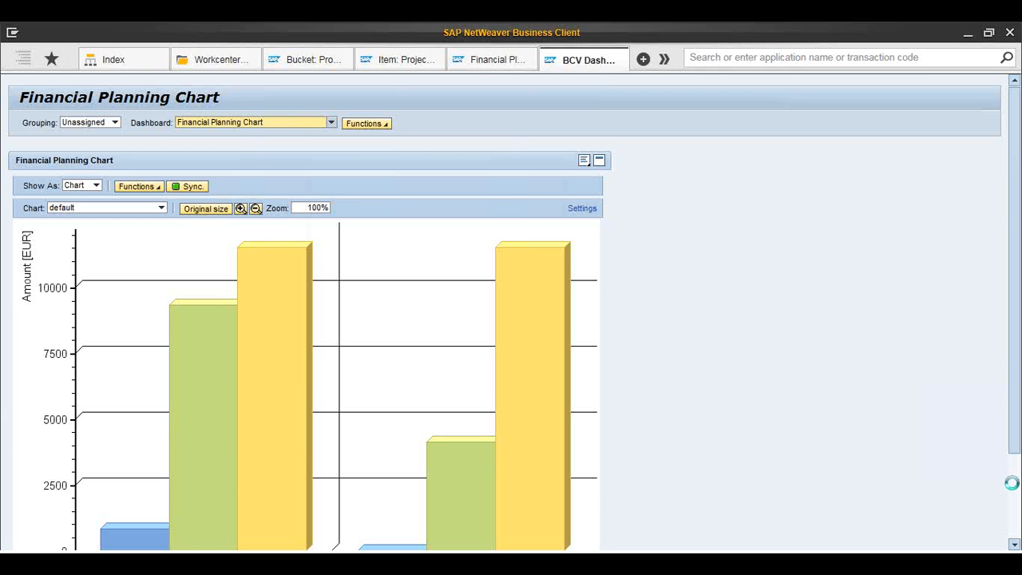
{"action": "scroll", "coordinate": [1011, 483], "scroll_direction": "down", "scroll_amount": 2}
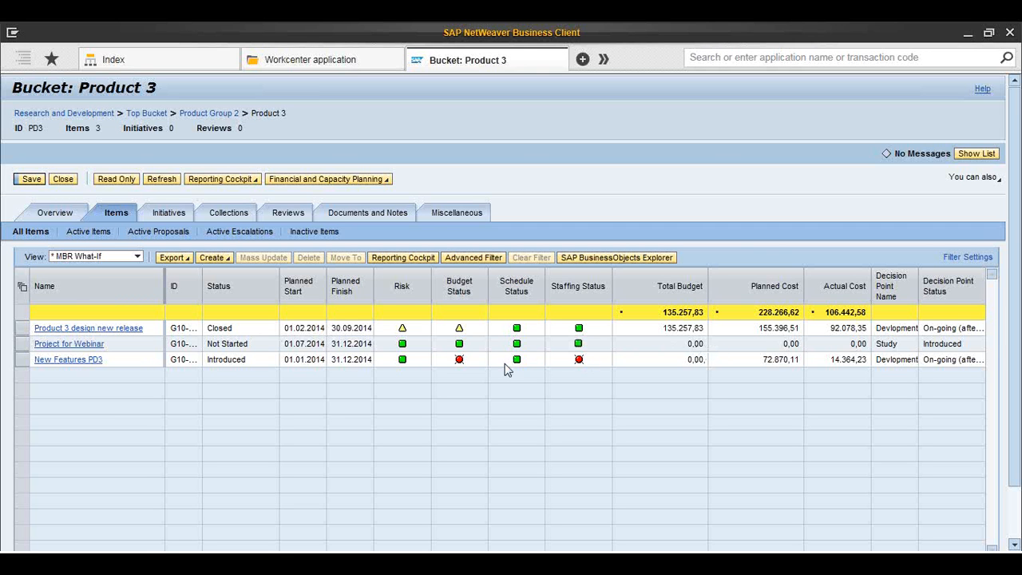
- Refresh the Product 3 bucket's items and open its Financial Planning with all levels expanded and subobjects included
{"action": "left_click", "coordinate": [167, 178]}
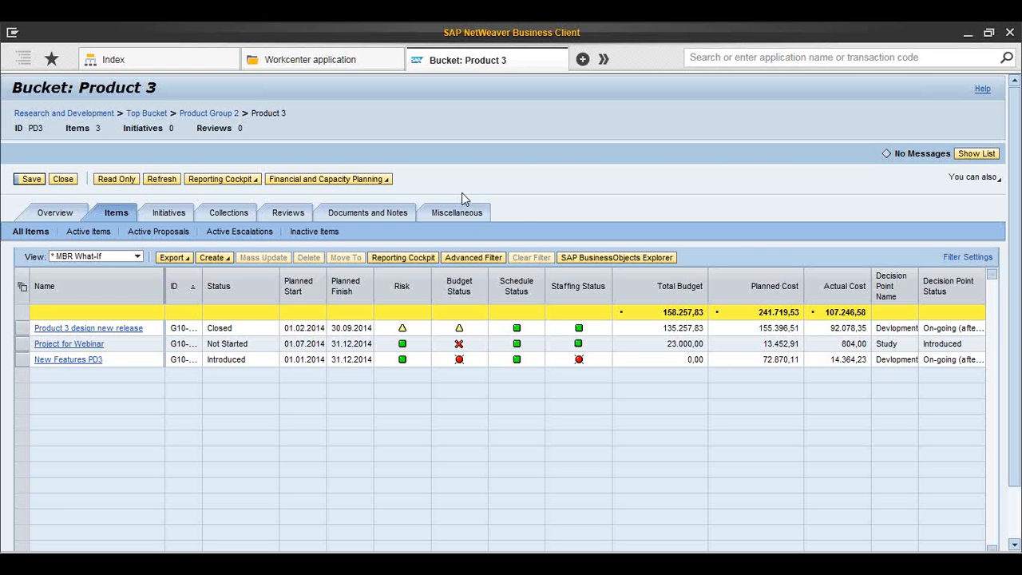
{"action": "left_click", "coordinate": [386, 180]}
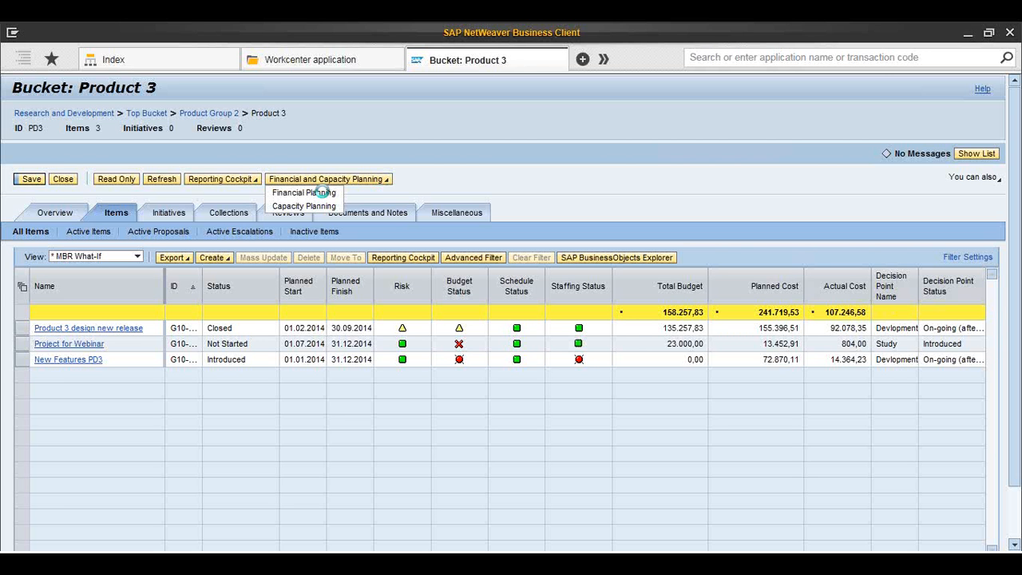
{"action": "left_click", "coordinate": [323, 192]}
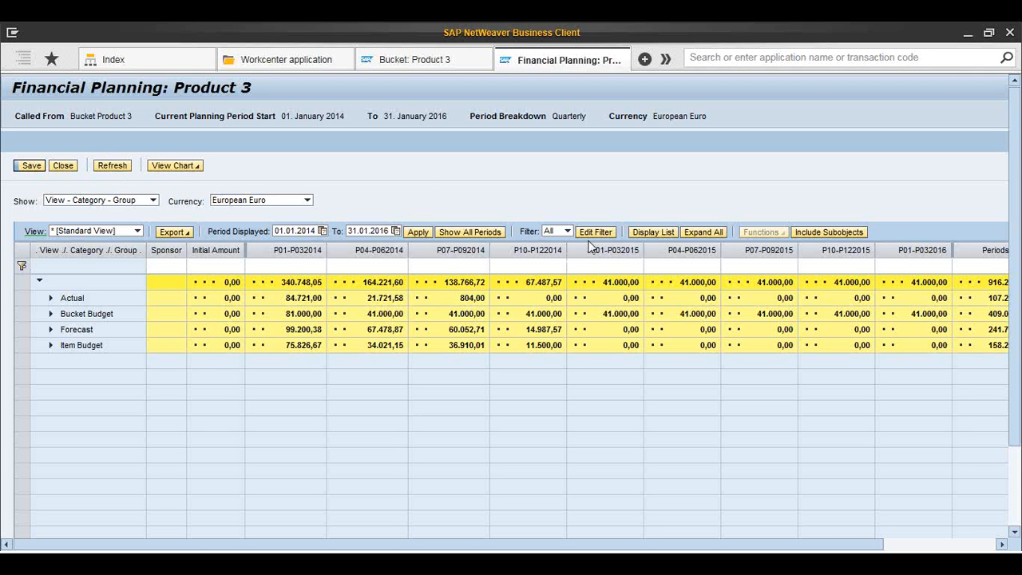
{"action": "left_click", "coordinate": [703, 233]}
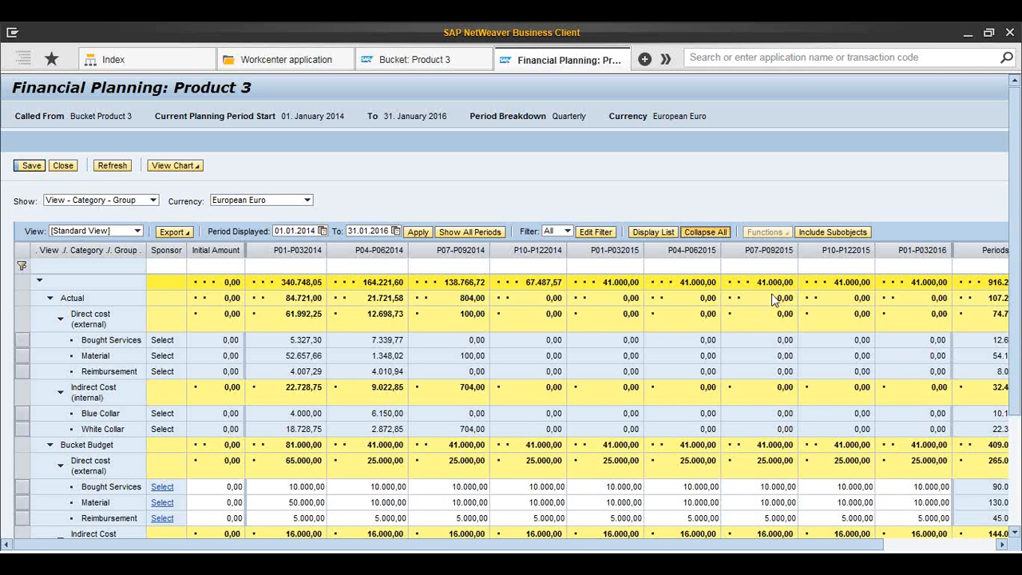
{"action": "left_click", "coordinate": [806, 233]}
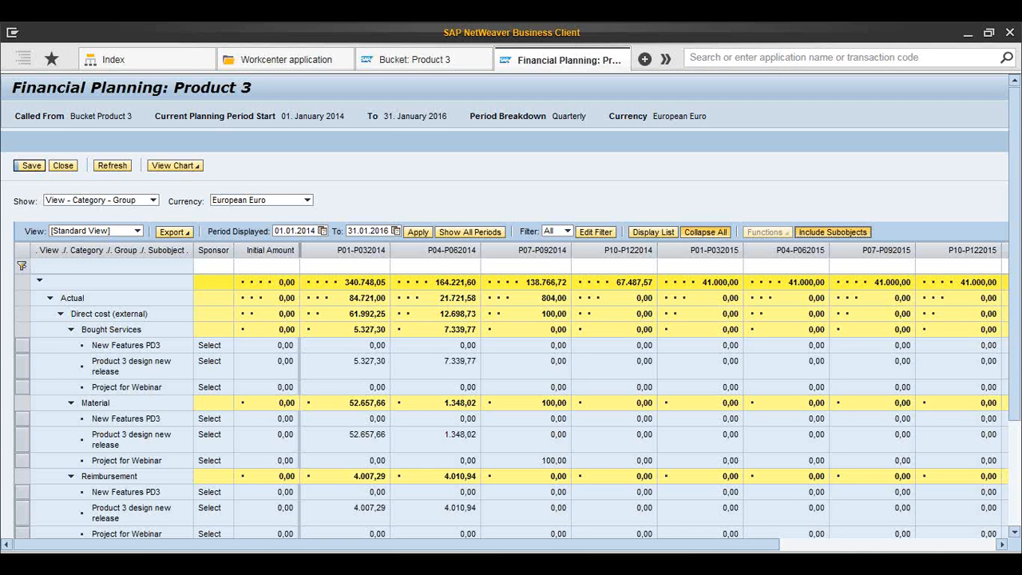
- Display the bucket's Actual vs. Forecast vs. Bucket Budget chart and review it down to the legend
{"action": "left_click", "coordinate": [196, 166]}
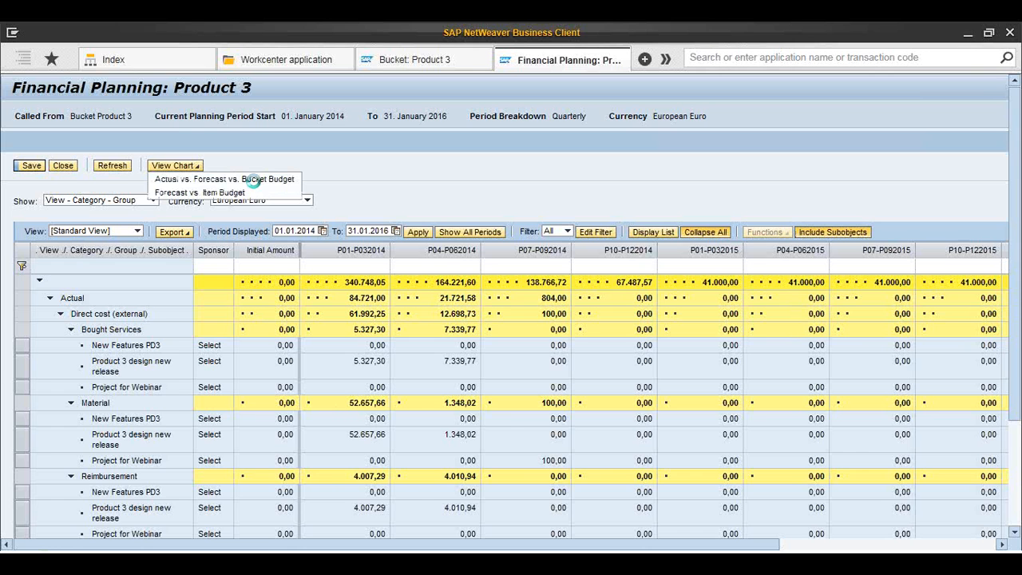
{"action": "left_click", "coordinate": [253, 180]}
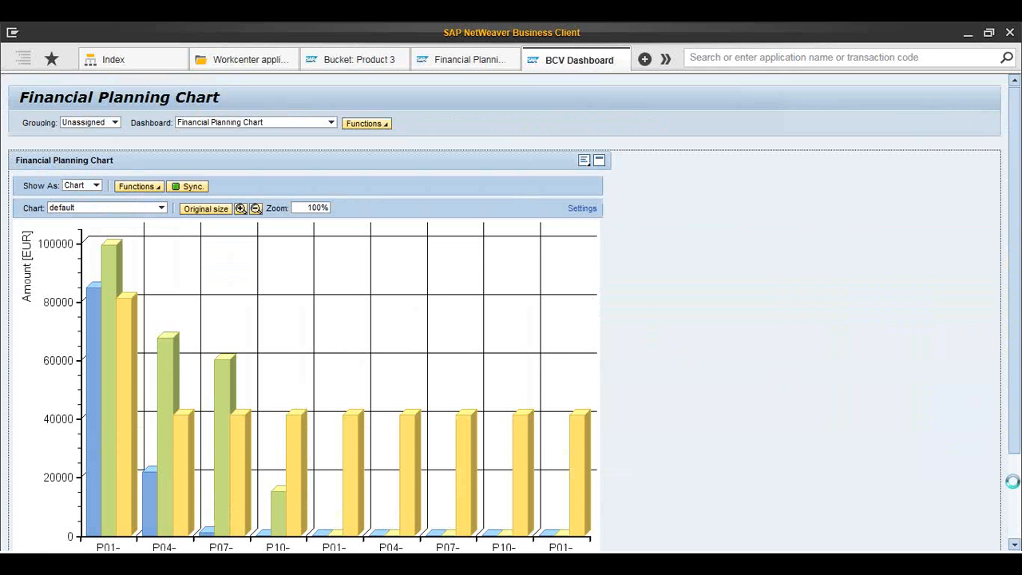
{"action": "scroll", "coordinate": [1011, 482], "scroll_direction": "down", "scroll_amount": 3}
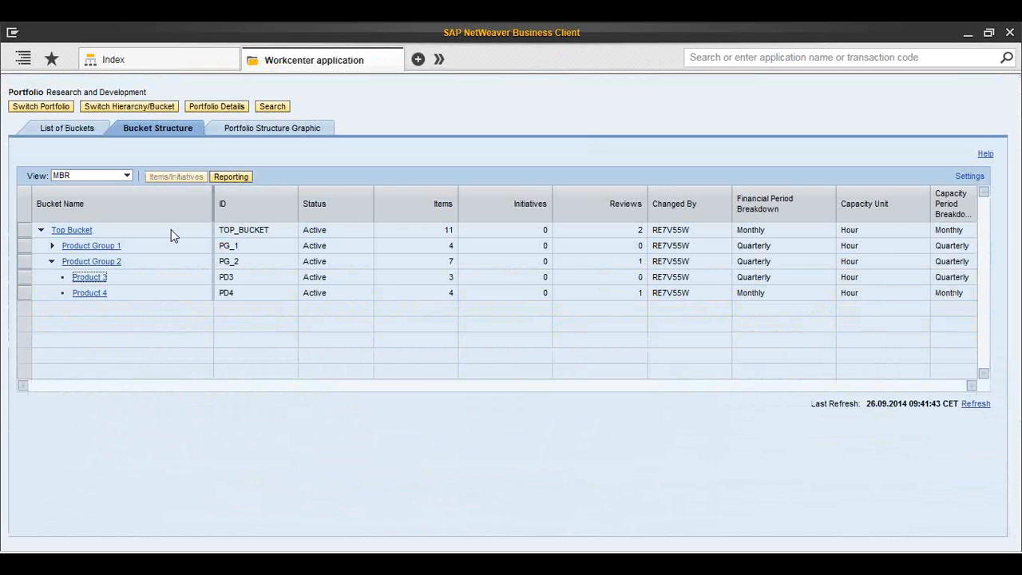
- Expand Product Group 1, open the reporting dashboard for Product 1 and Product 3, and show Product 1's amount distribution per view
{"action": "left_click", "coordinate": [52, 245]}
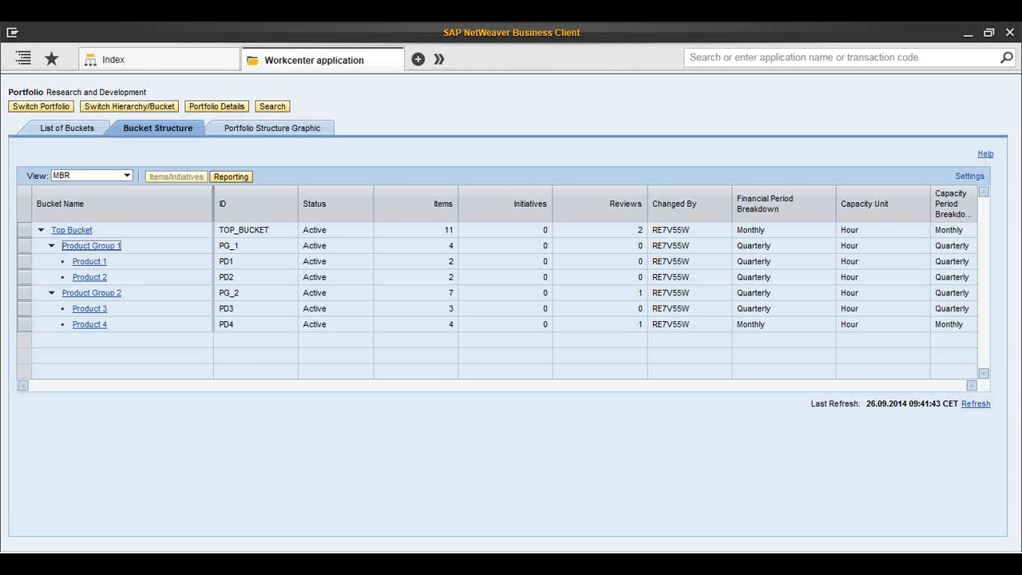
{"action": "left_click", "coordinate": [29, 262]}
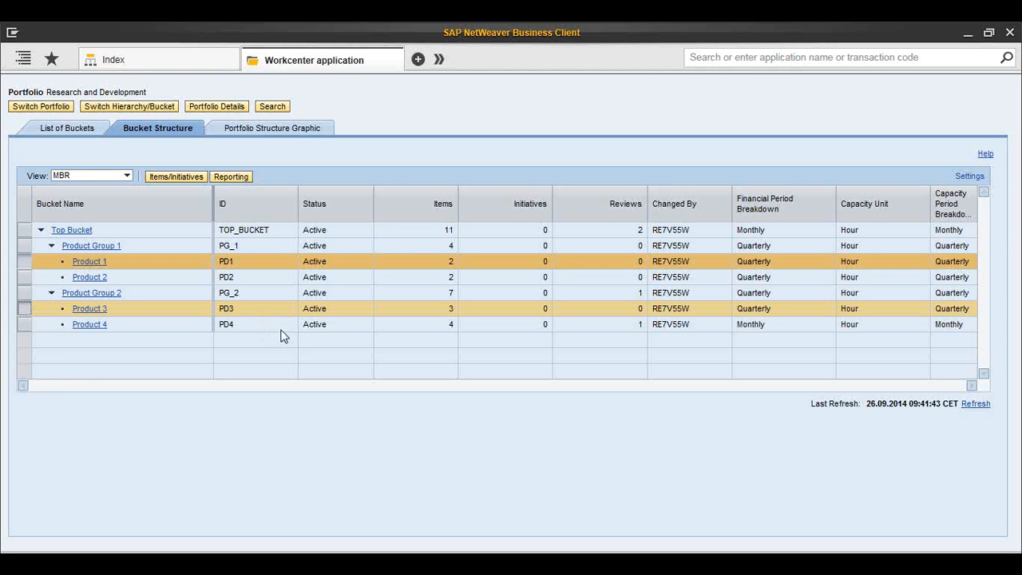
{"action": "left_click", "coordinate": [244, 176]}
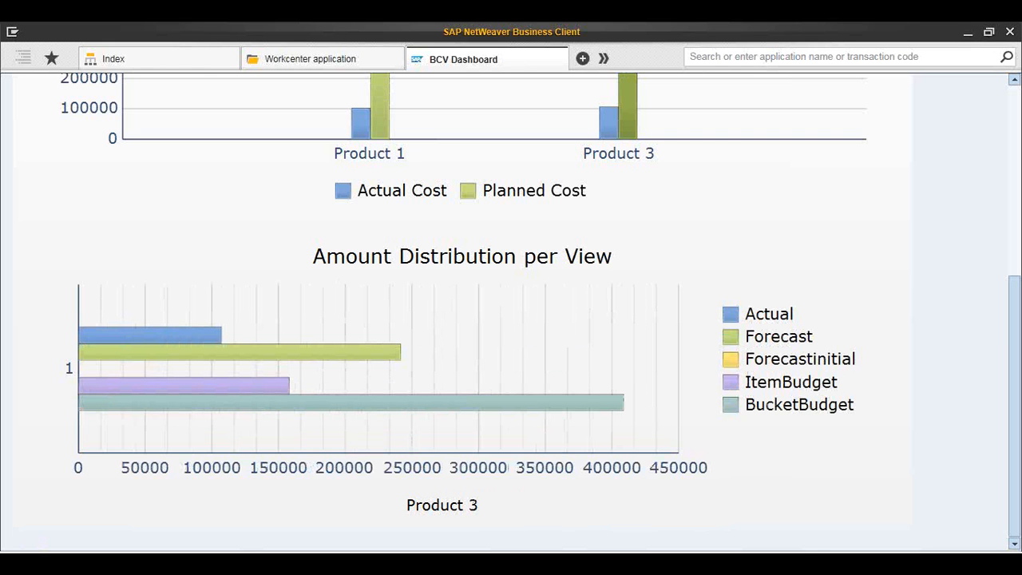
{"action": "left_click", "coordinate": [375, 119]}
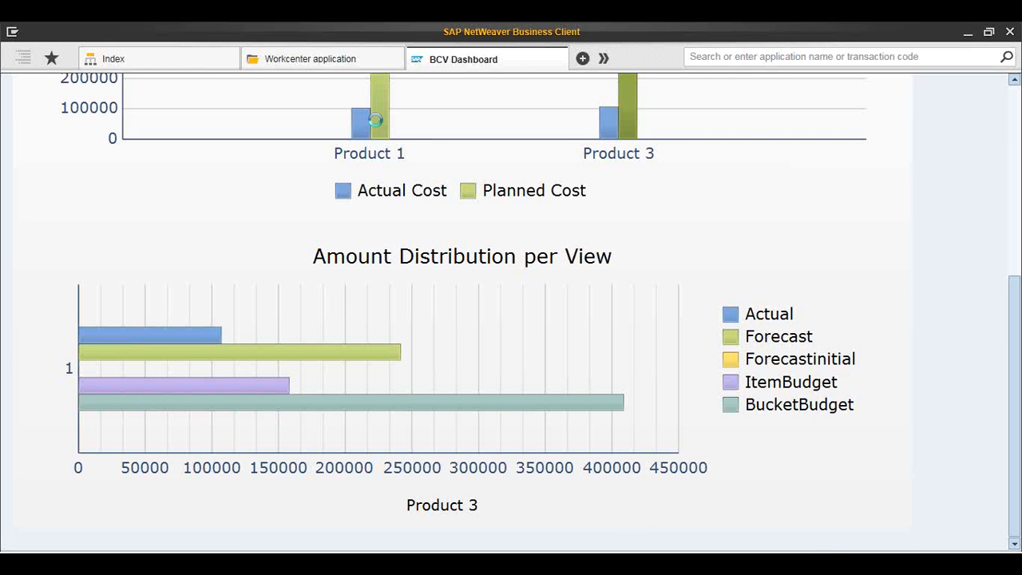